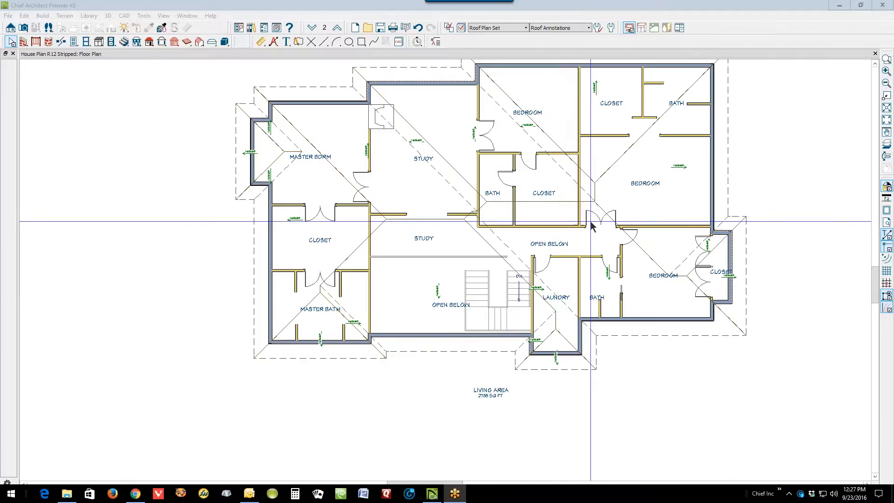
# Step: Set the number style's angle format to degrees, minutes, seconds in the Build Roof settings and accept without building roof planes
pyautogui.scroll(-2, 616, 225)
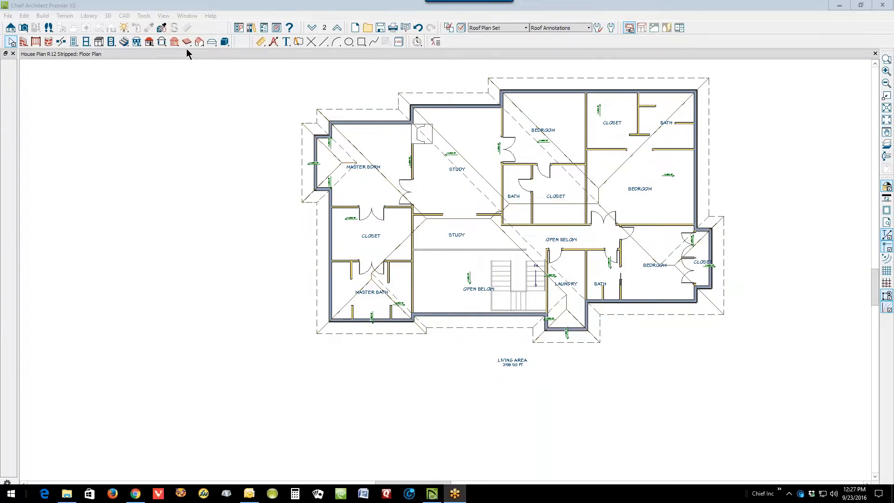
pyautogui.click(149, 42)
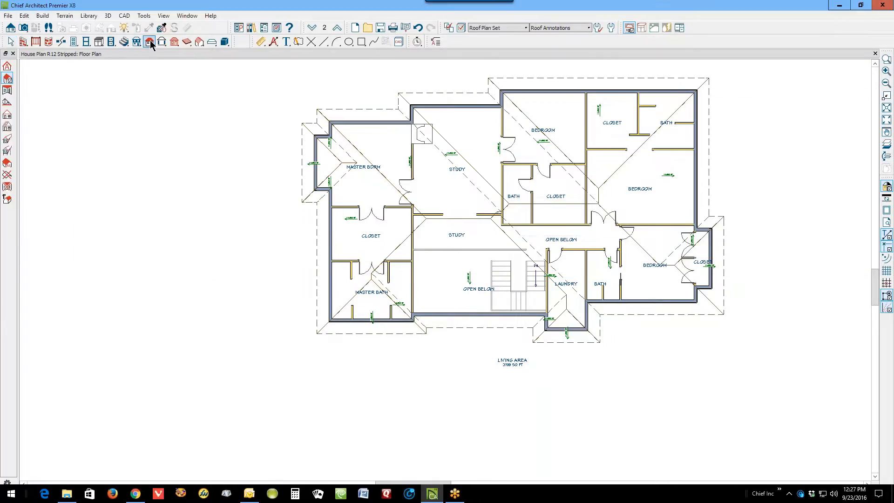
pyautogui.doubleClick(150, 42)
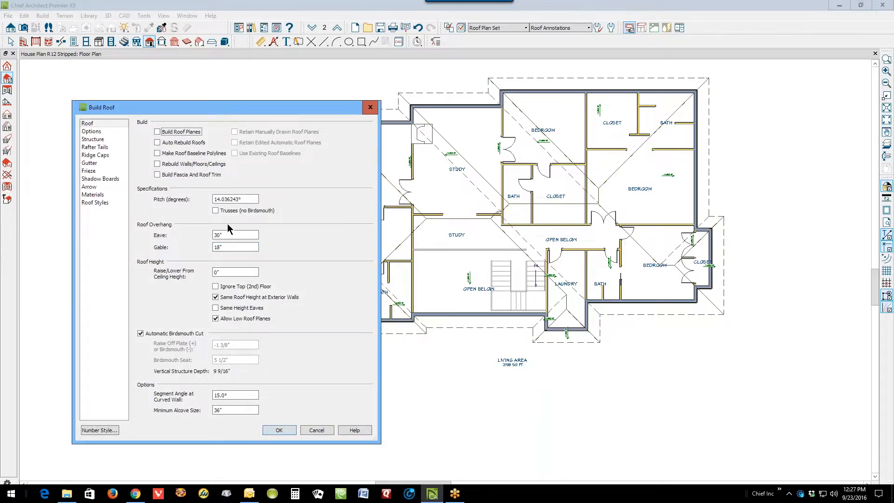
pyautogui.click(99, 429)
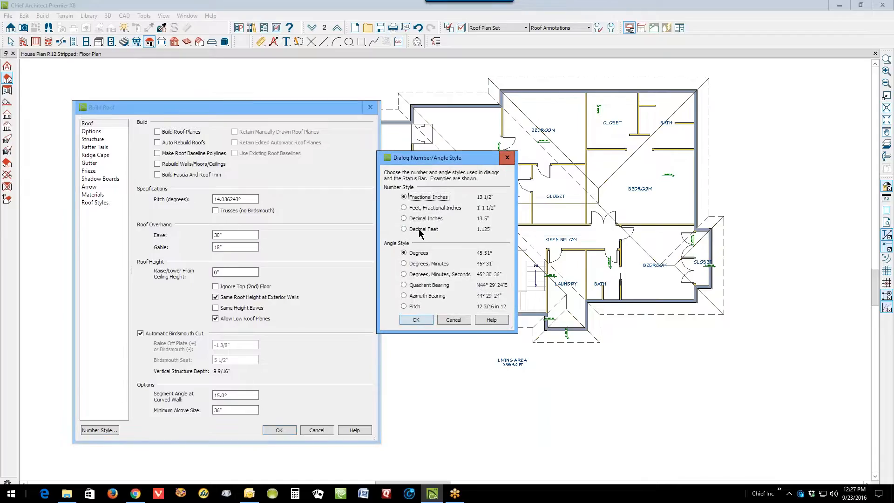
pyautogui.click(404, 306)
pyautogui.click(413, 318)
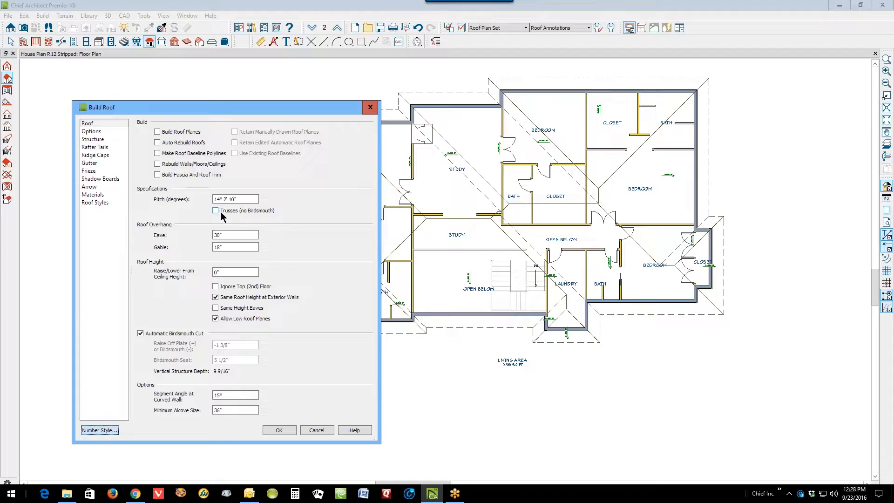
pyautogui.click(279, 430)
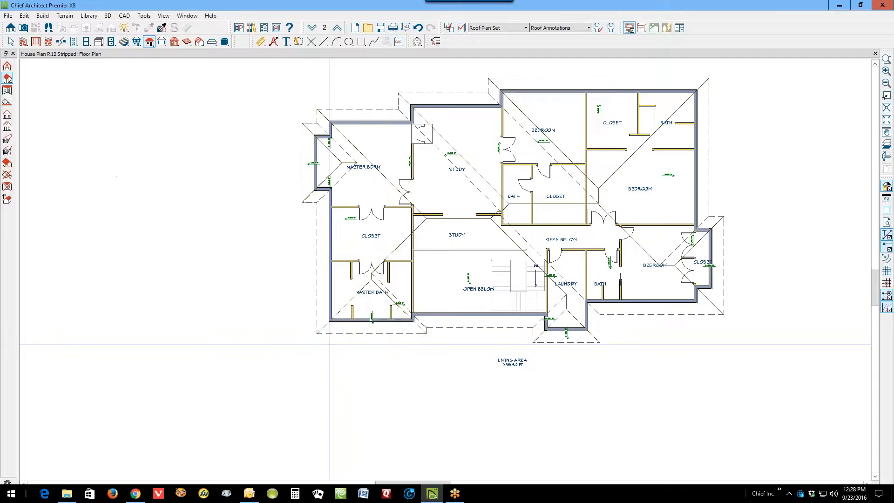
# Step: Check the pitch of the hip roof plane over the master bath in its specification, leaving its settings as they are
pyautogui.rightClick(358, 333)
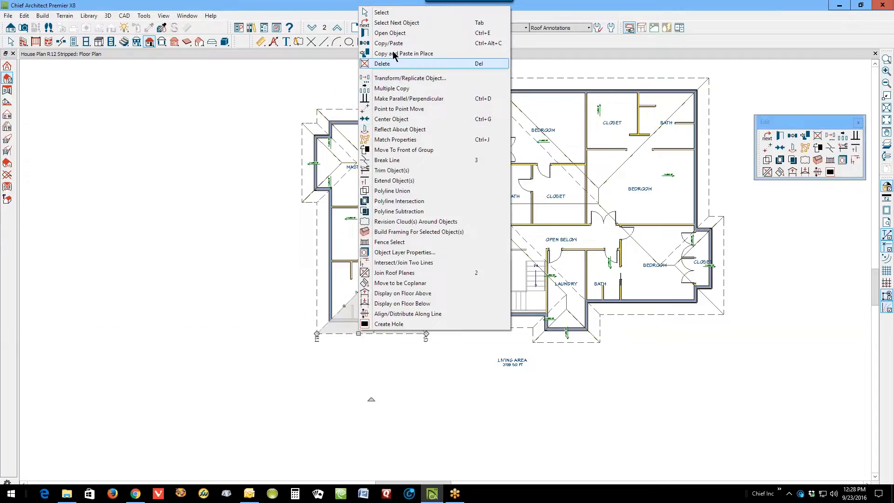
pyautogui.click(390, 33)
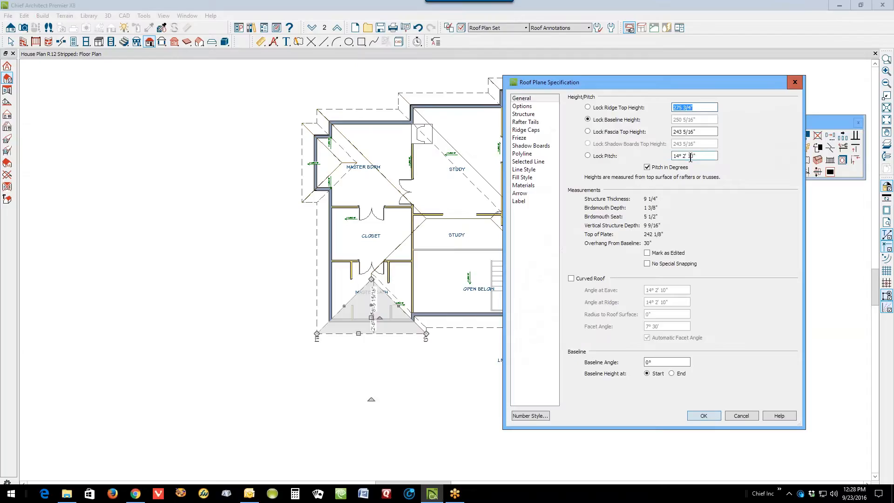
pyautogui.click(749, 418)
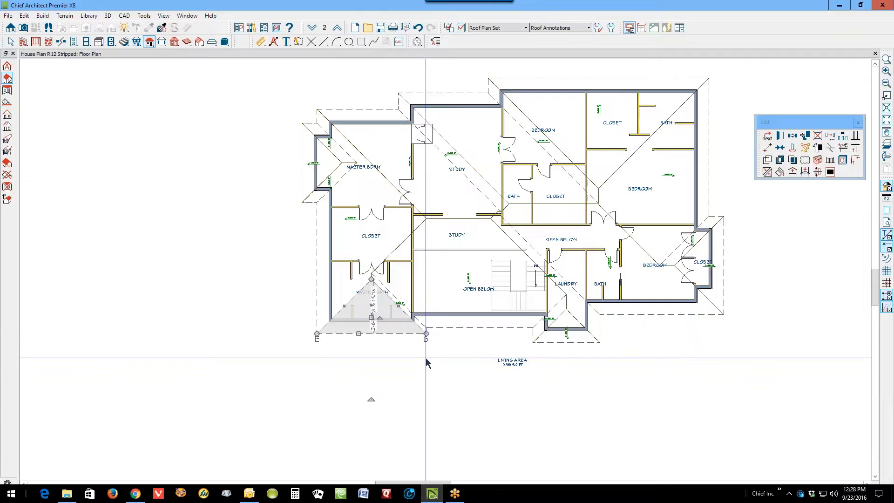
pyautogui.press('Escape')
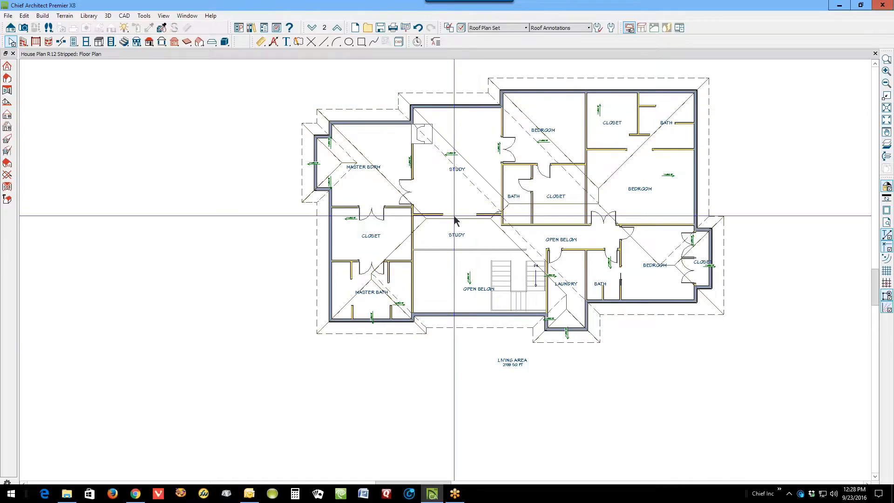
# Step: Examine the roof's ridge lines in a perspective full overview of the house, and close the view to return to the floor plan
pyautogui.scroll(1, 605, 191)
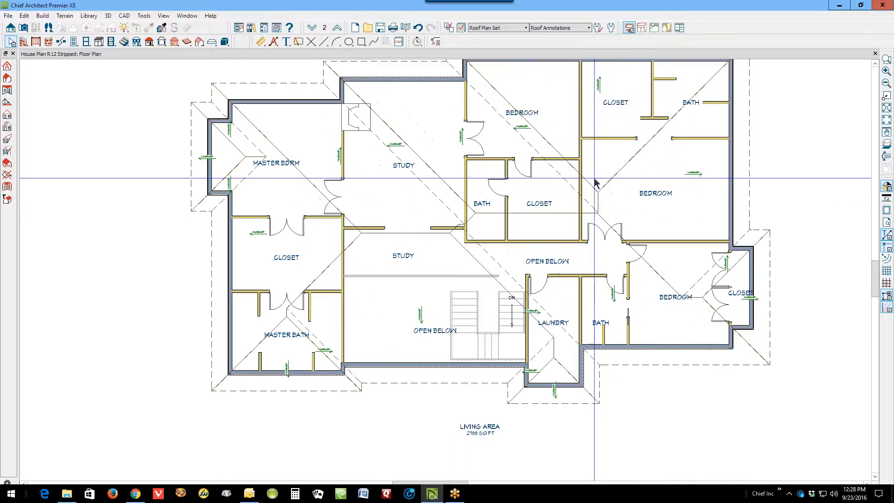
pyautogui.click(543, 213)
pyautogui.press('Escape')
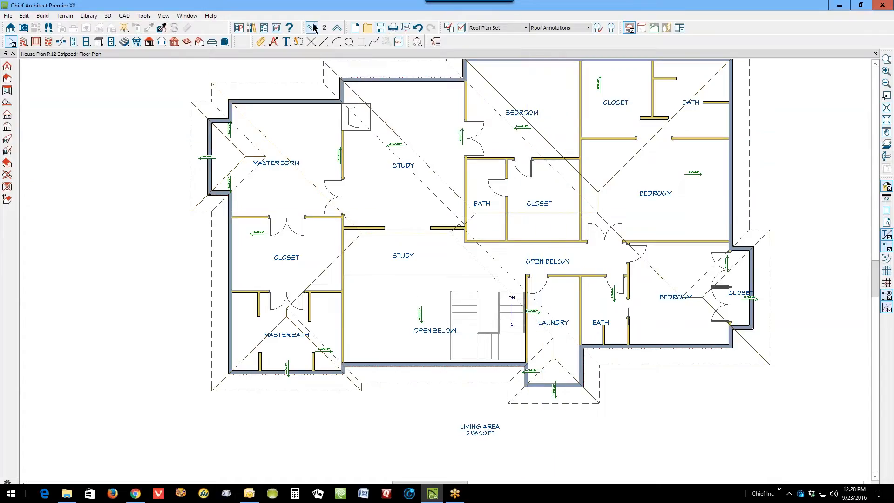
pyautogui.click(23, 28)
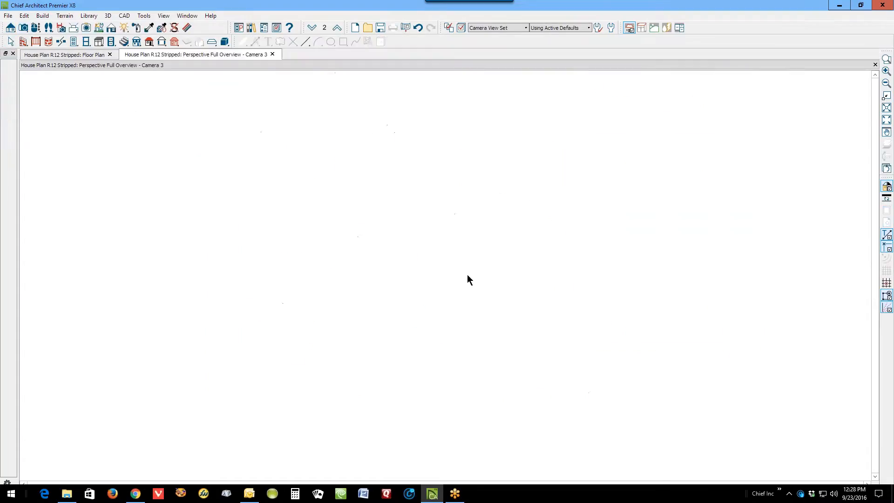
pyautogui.moveTo(453, 289); pyautogui.dragTo(483, 261)
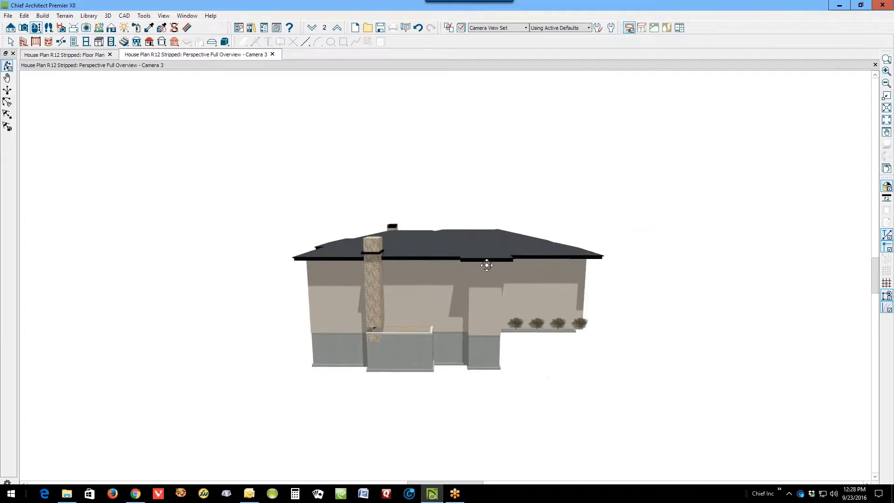
pyautogui.scroll(3, 446, 263)
pyautogui.scroll(3, 447, 263)
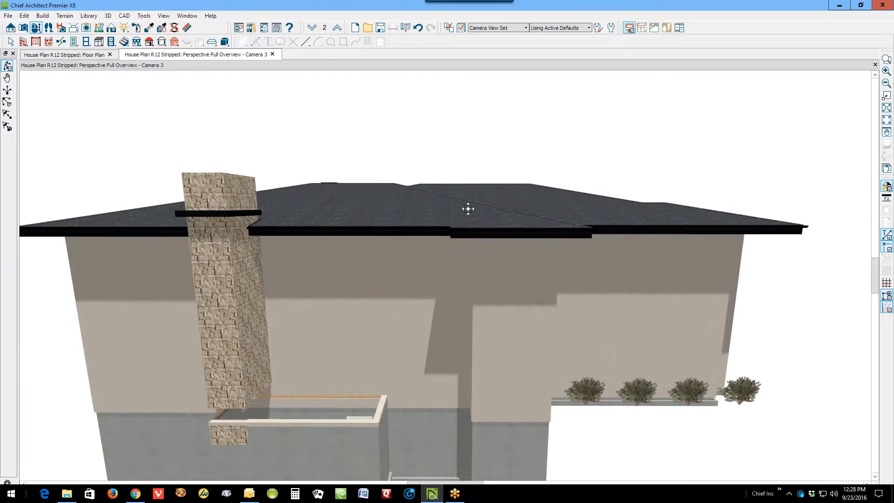
pyautogui.moveTo(399, 213); pyautogui.dragTo(474, 197)
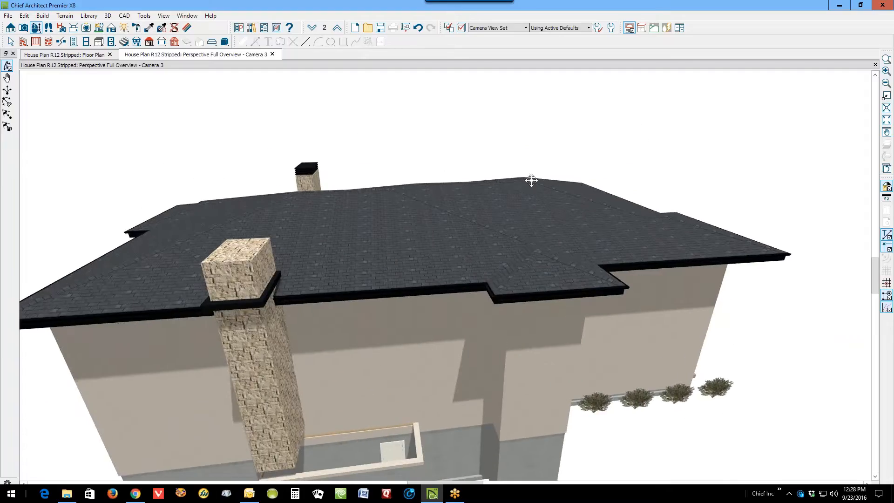
pyautogui.click(874, 65)
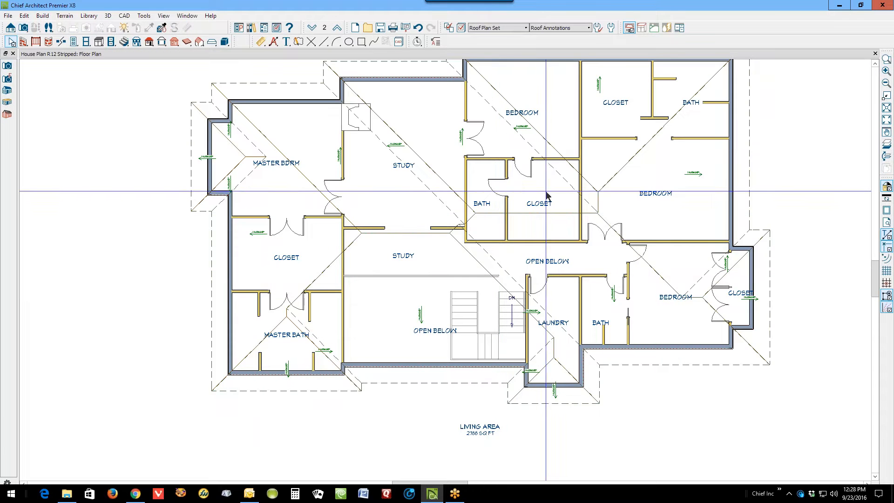
# Step: Draw a horizontal CAD reference line along the ridge above the closet and extend it past both ends of the house
pyautogui.click(556, 207)
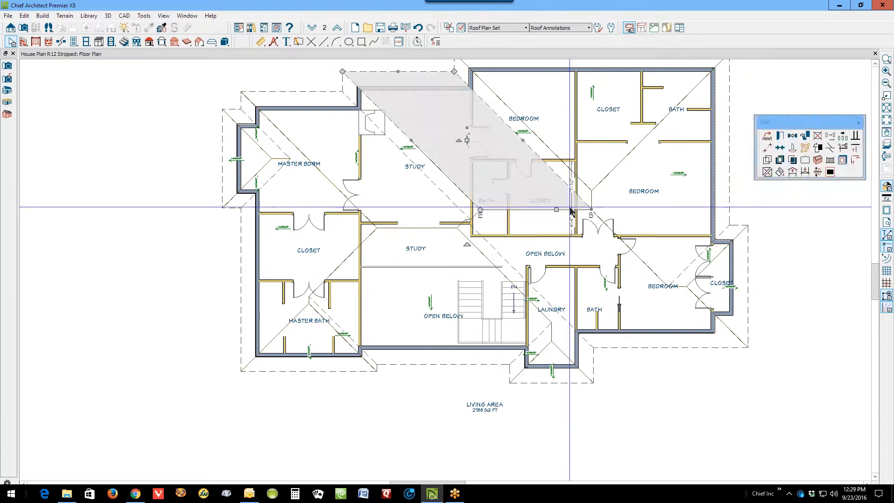
pyautogui.press('Escape')
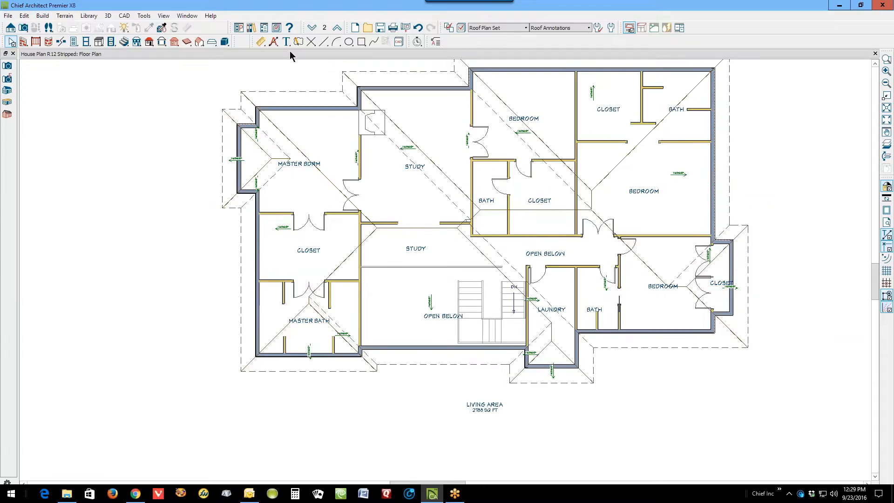
pyautogui.click(323, 42)
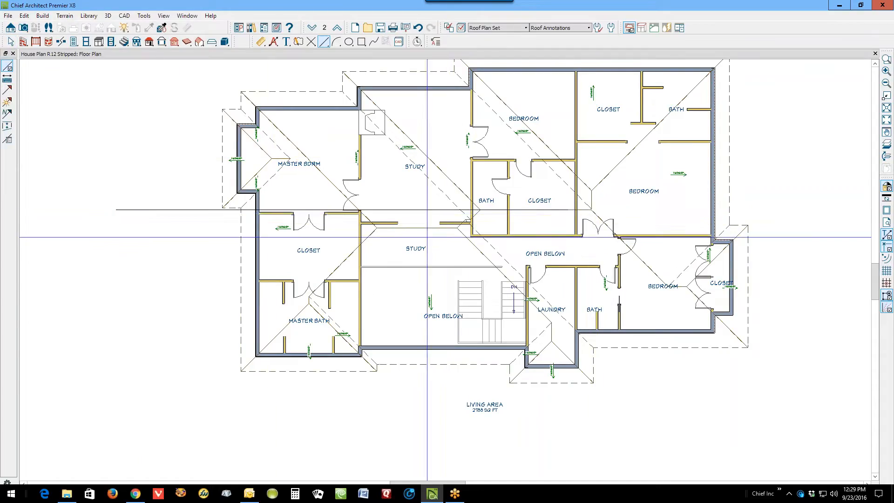
pyautogui.click(417, 210)
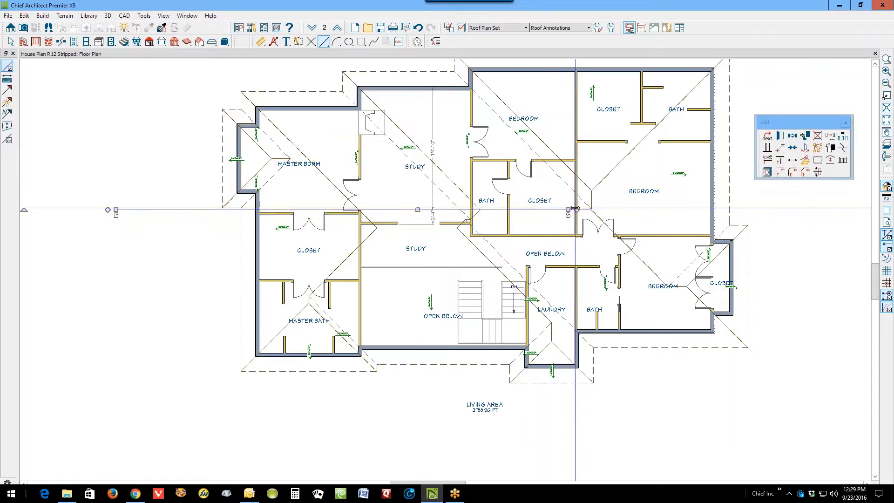
pyautogui.moveTo(572, 213); pyautogui.dragTo(792, 215)
pyautogui.press('space')
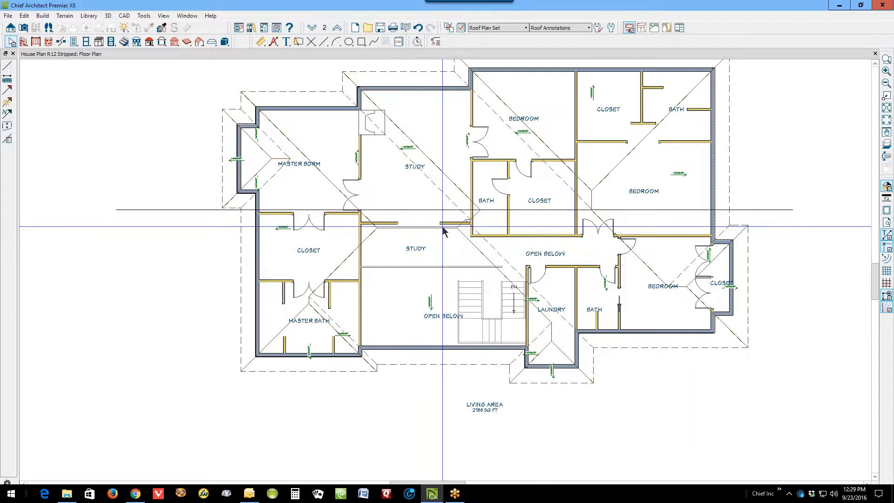
# Step: Copy the ridge top height from the specification of the roof plane over the upper bath and closet, leaving that plane as it is
pyautogui.click(548, 204)
pyautogui.press('Escape')
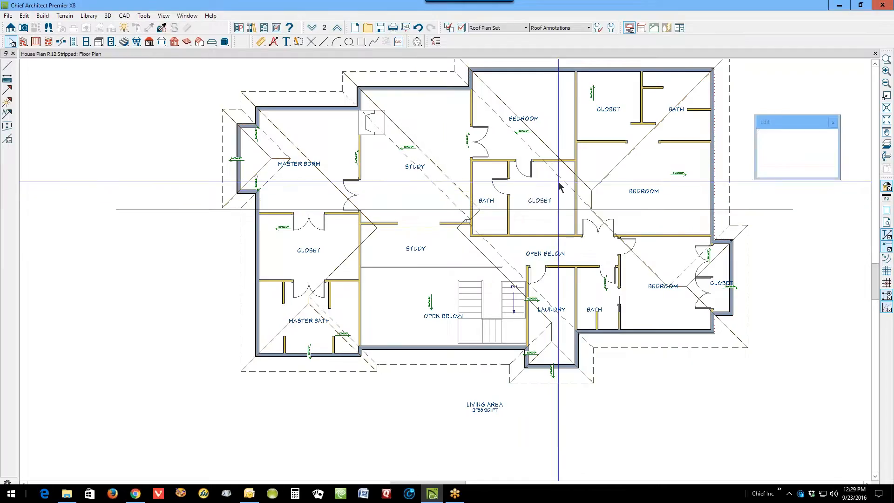
pyautogui.click(559, 186)
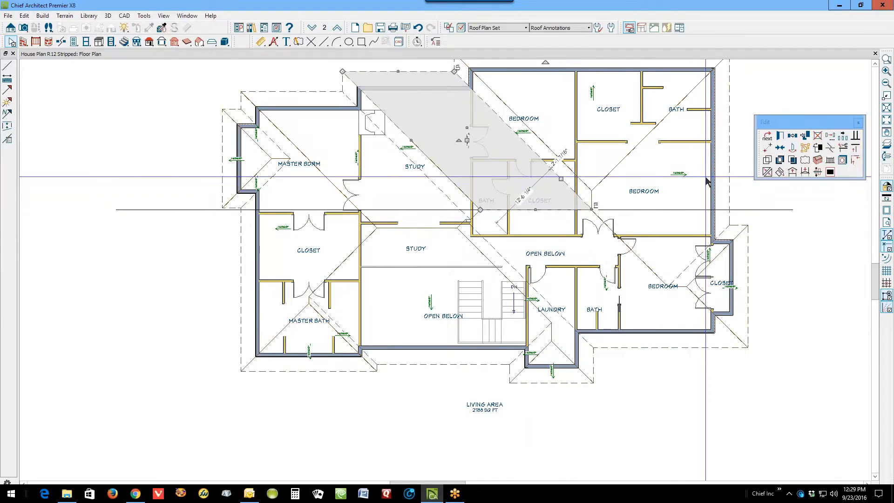
pyautogui.click(779, 135)
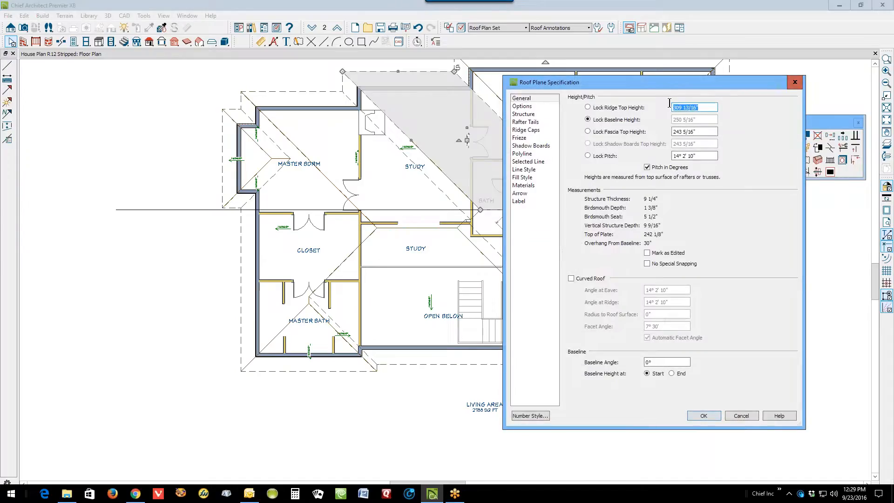
pyautogui.rightClick(690, 105)
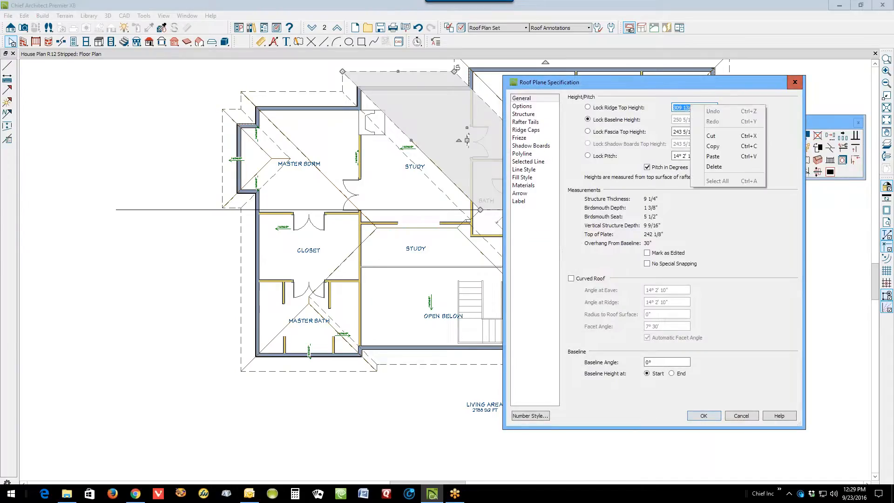
pyautogui.click(712, 145)
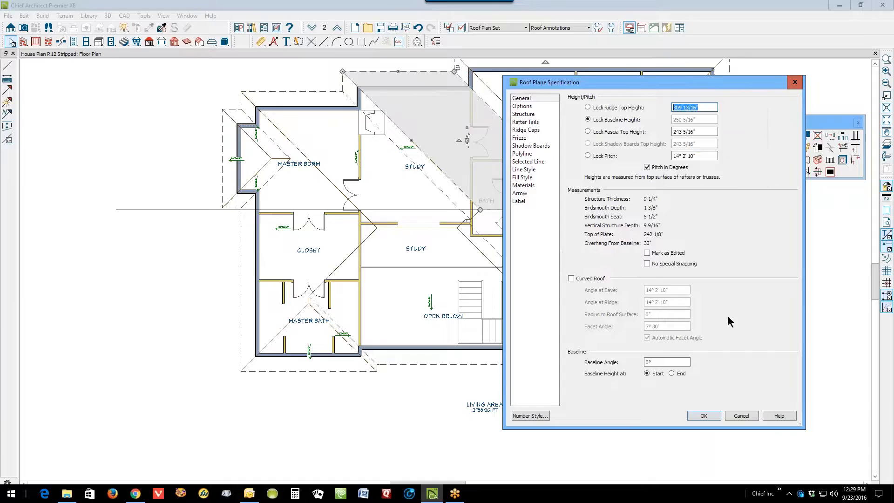
pyautogui.click(739, 416)
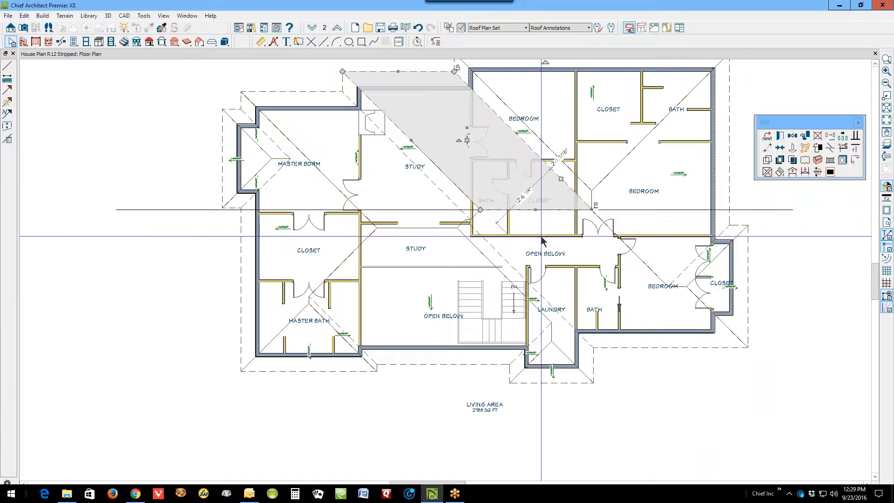
# Step: Extend the ridge edge of the roof plane over the master bedroom and study to the horizontal reference line
pyautogui.click(308, 91)
pyautogui.moveTo(309, 91); pyautogui.dragTo(411, 209)
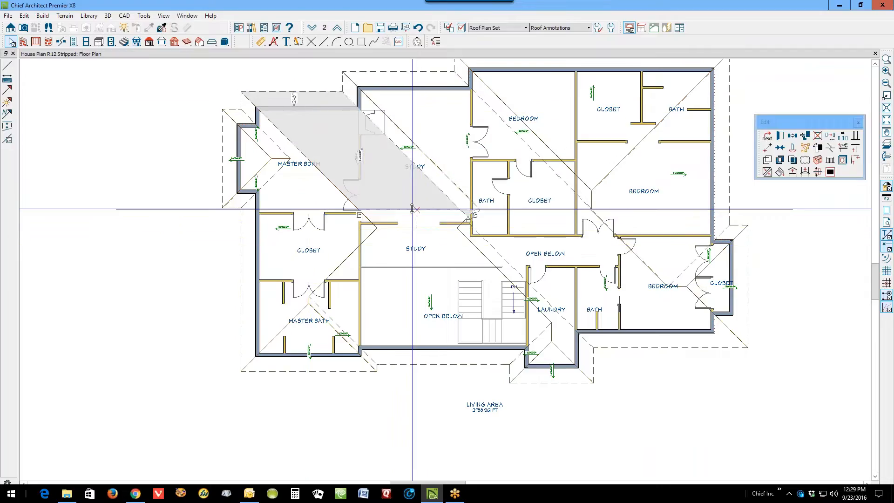
pyautogui.press('Escape')
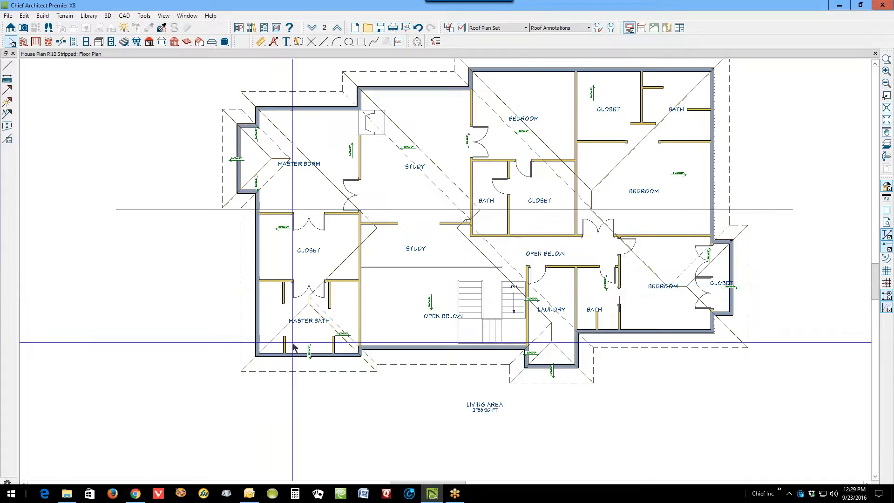
# Step: Lock the fascia top height of the master bedroom and study roof plane and set its ridge top height to 309 13/16"
pyautogui.click(309, 91)
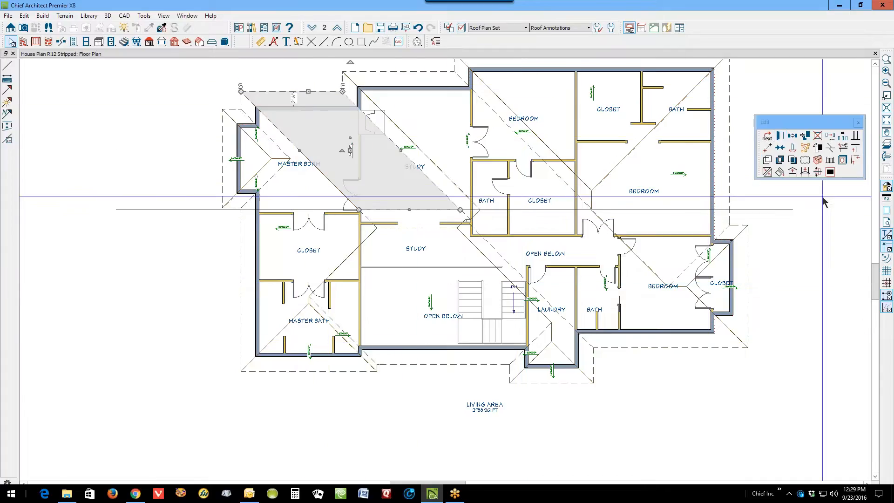
pyautogui.click(777, 136)
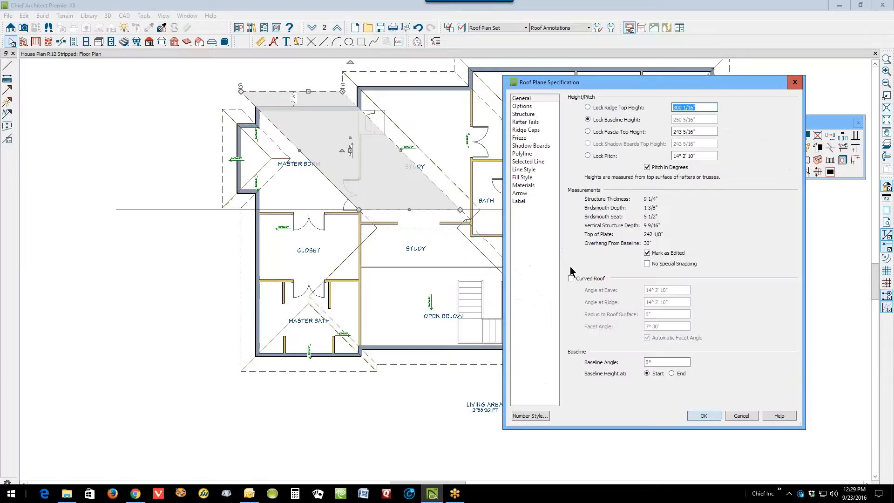
pyautogui.click(594, 133)
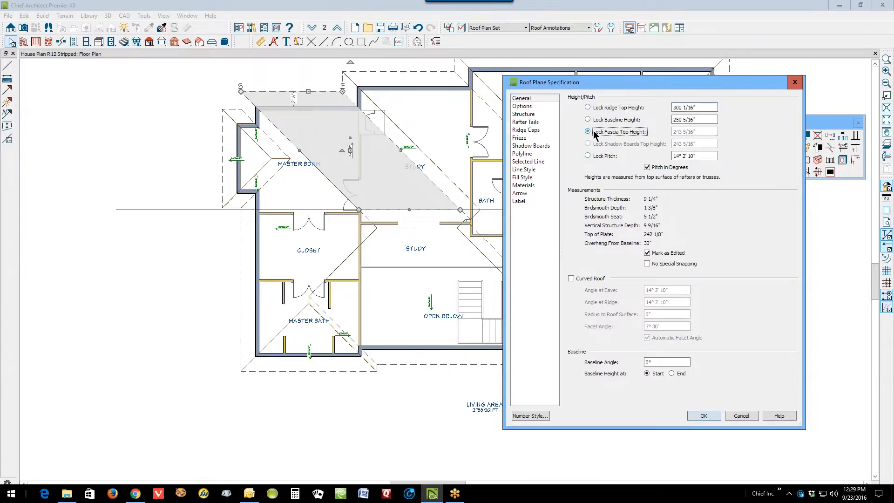
pyautogui.click(696, 108)
pyautogui.write('309 13/16"')
pyautogui.press('Tab')
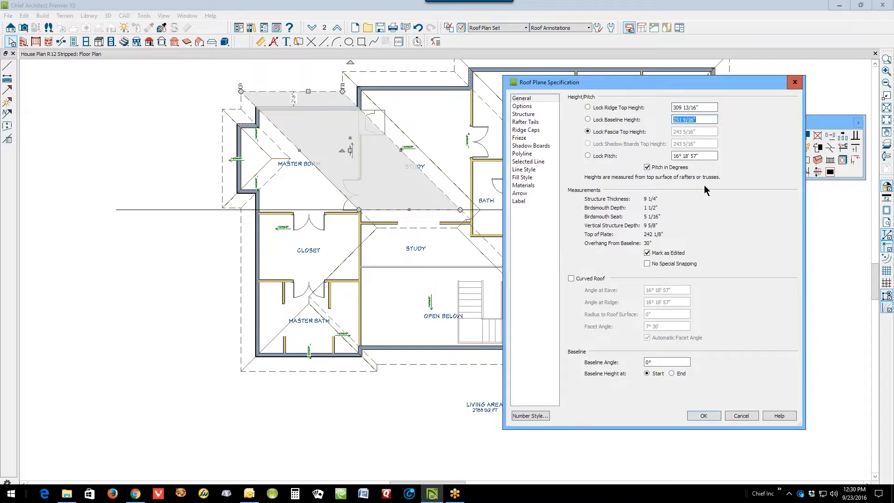
pyautogui.click(703, 415)
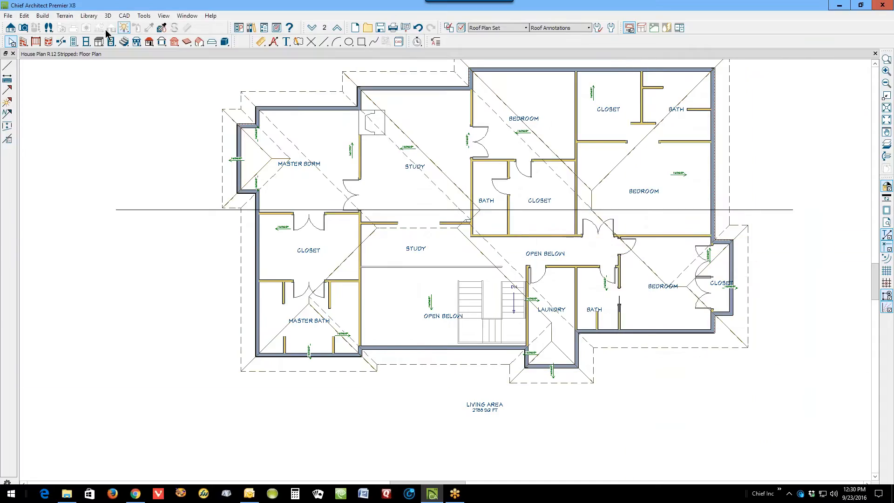
# Step: Create a full perspective overview of the house and examine the roof planes around the opening at the ridge
pyautogui.click(23, 28)
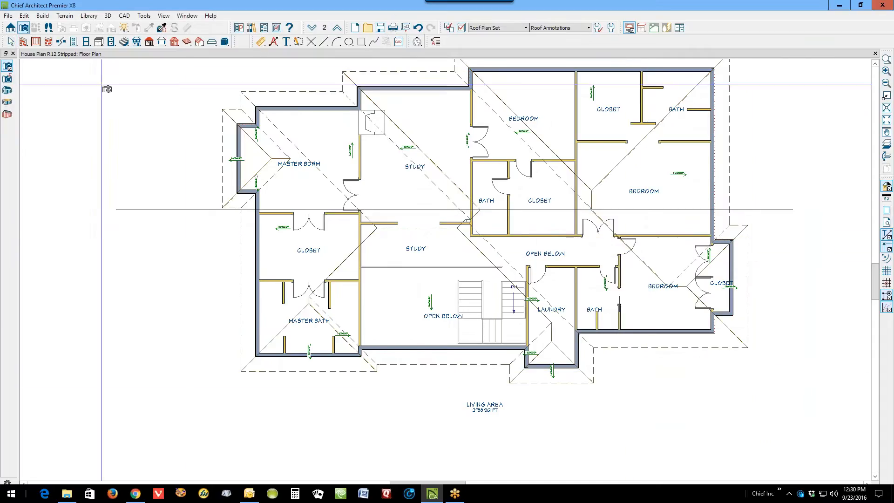
pyautogui.click(7, 91)
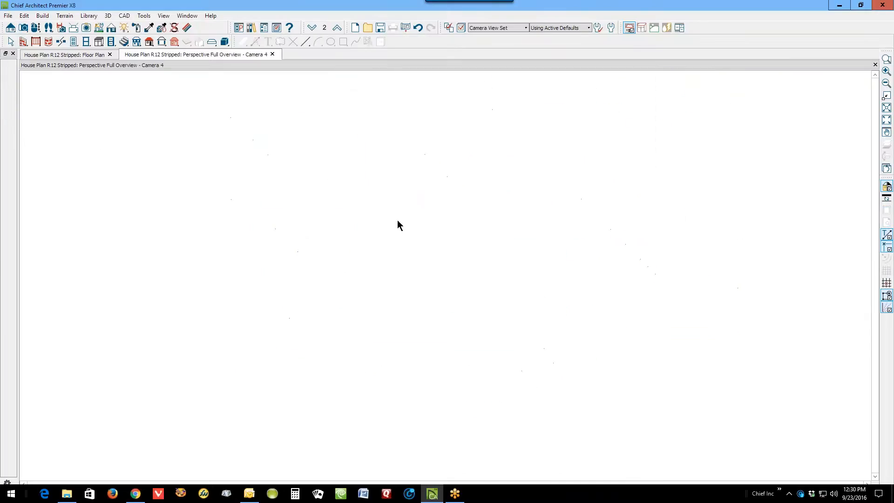
pyautogui.moveTo(444, 192); pyautogui.dragTo(447, 277)
pyautogui.press('Escape')
pyautogui.click(404, 249)
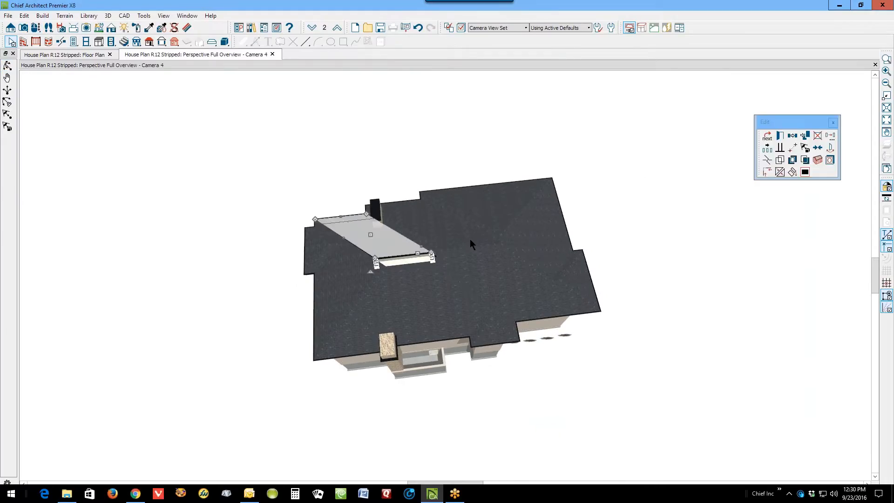
pyautogui.click(454, 244)
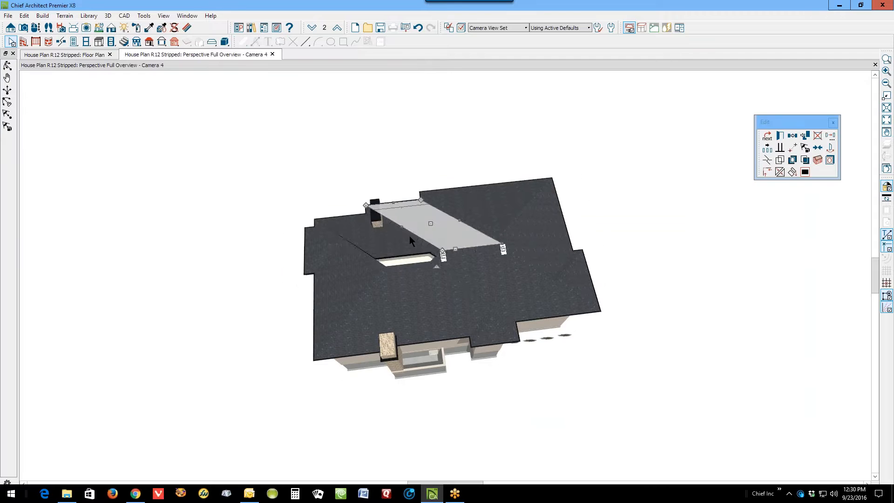
pyautogui.scroll(6, 411, 236)
pyautogui.scroll(-3, 418, 244)
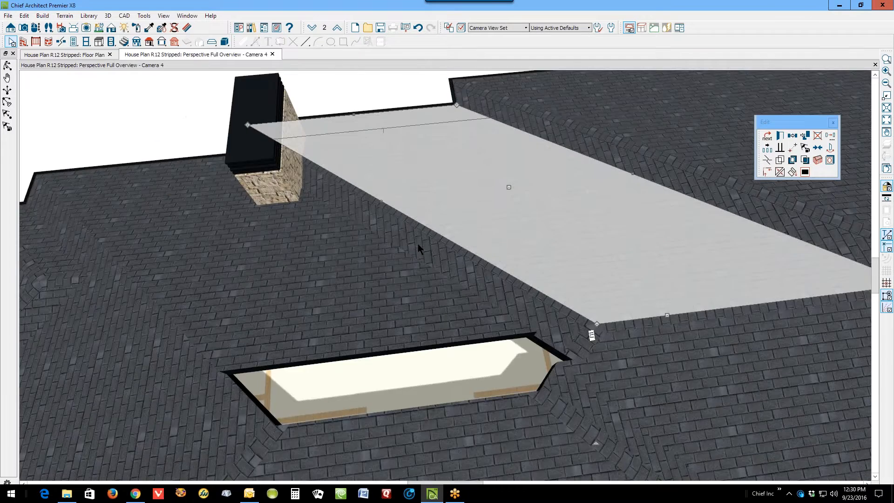
pyautogui.scroll(-5, 417, 244)
pyautogui.press('Escape')
# Step: Extend the ridge edge of the roof plane over the open below area across the opening to the opposite plane's ridge
pyautogui.scroll(-5, 431, 314)
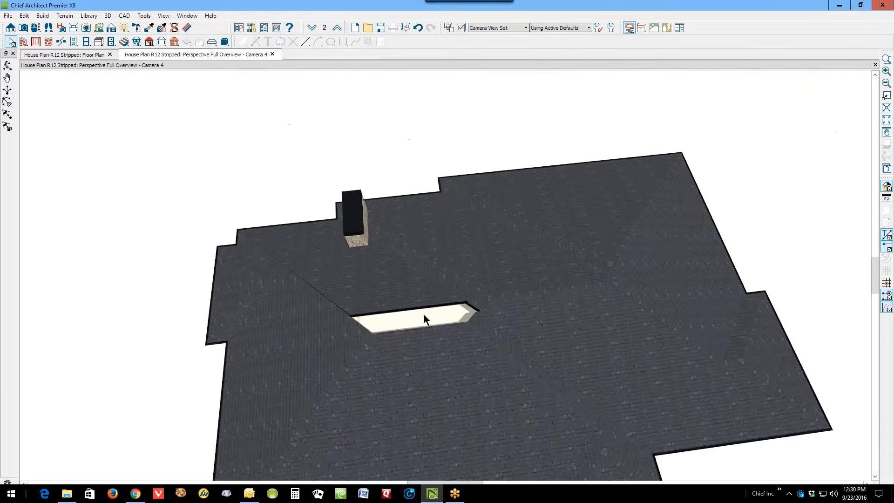
pyautogui.scroll(3, 431, 291)
pyautogui.click(420, 336)
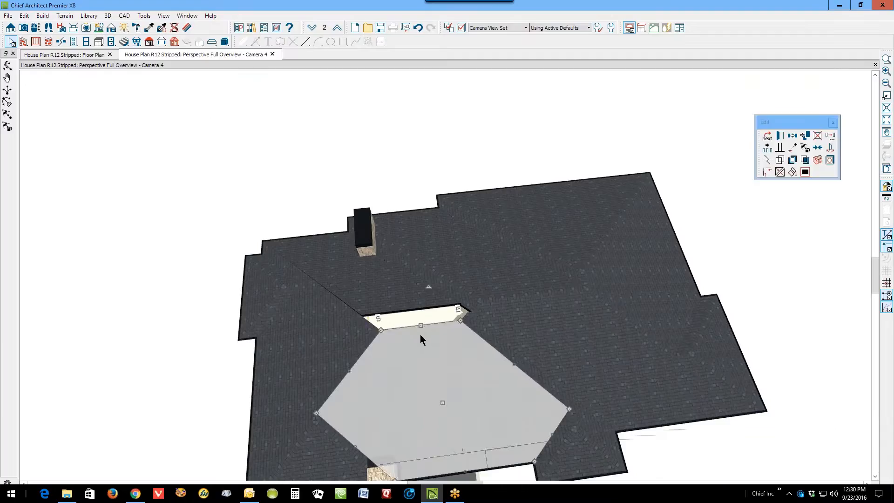
pyautogui.moveTo(421, 332); pyautogui.dragTo(417, 311)
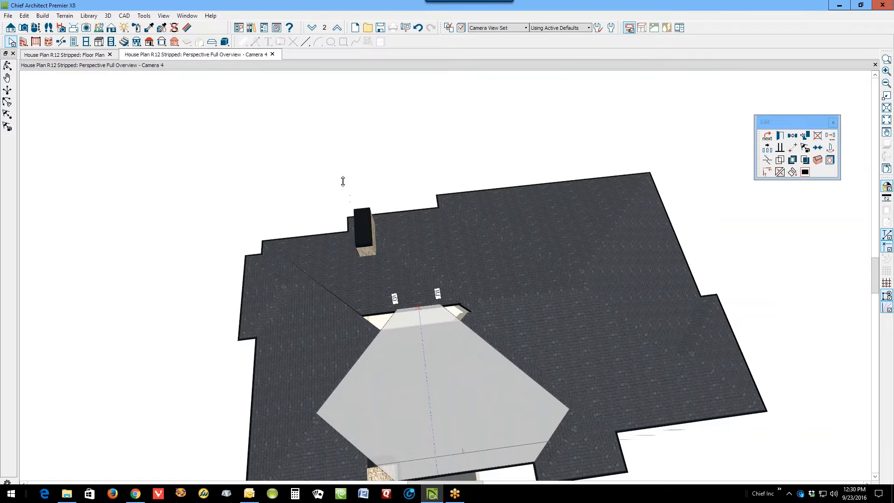
# Step: In the floor plan, lock the fascia top height of the open below roof plane and set its ridge top height to 309 13/16"
pyautogui.hotkey('ctrl', 'Tab')
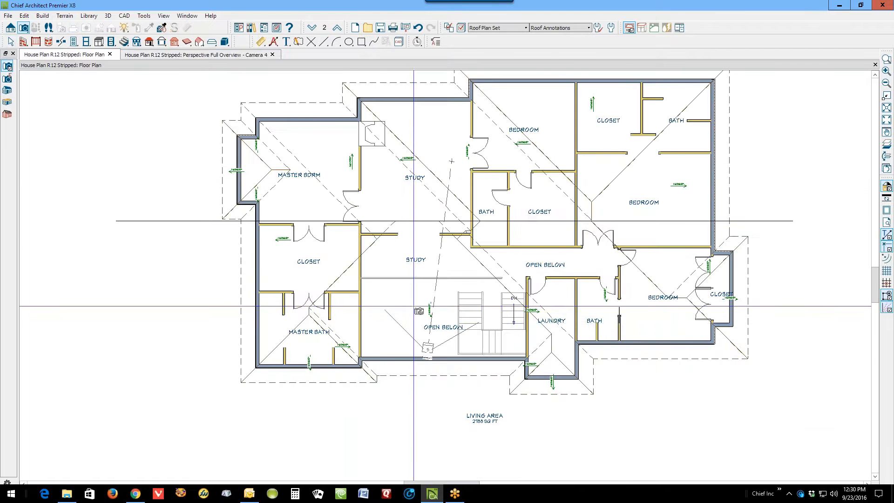
pyautogui.scroll(3, 413, 306)
pyautogui.press('Escape')
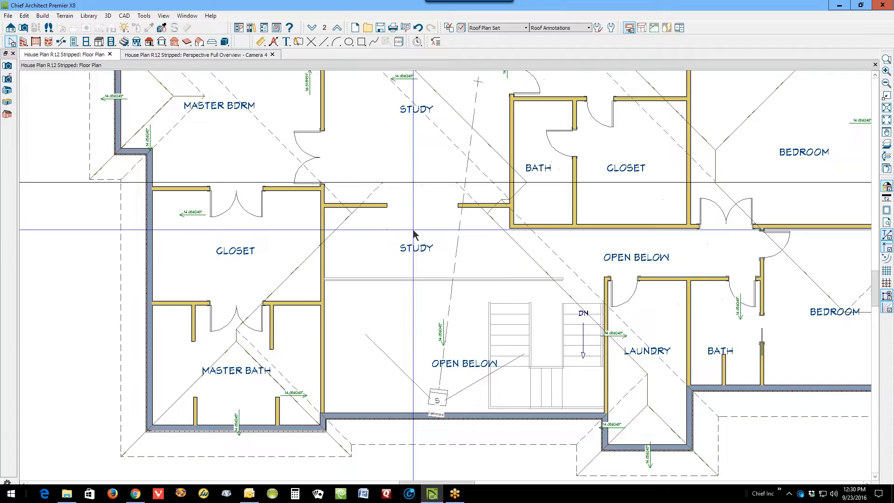
pyautogui.click(440, 444)
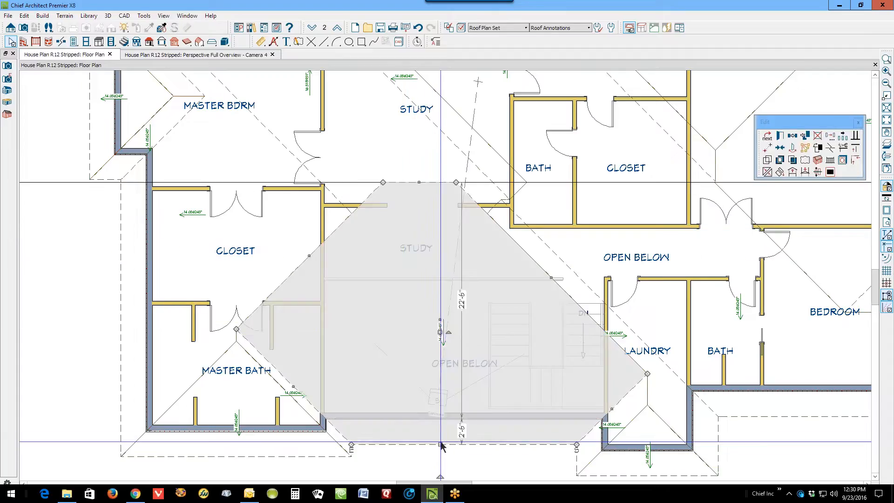
pyautogui.click(781, 138)
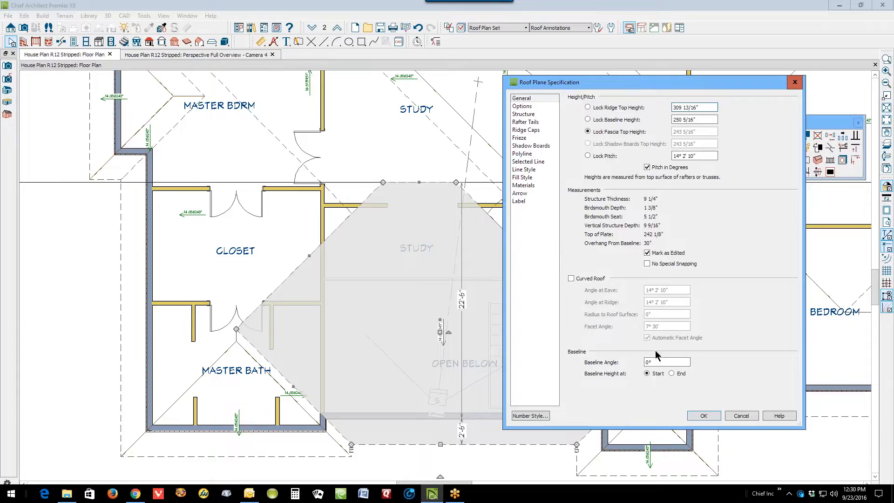
pyautogui.click(717, 417)
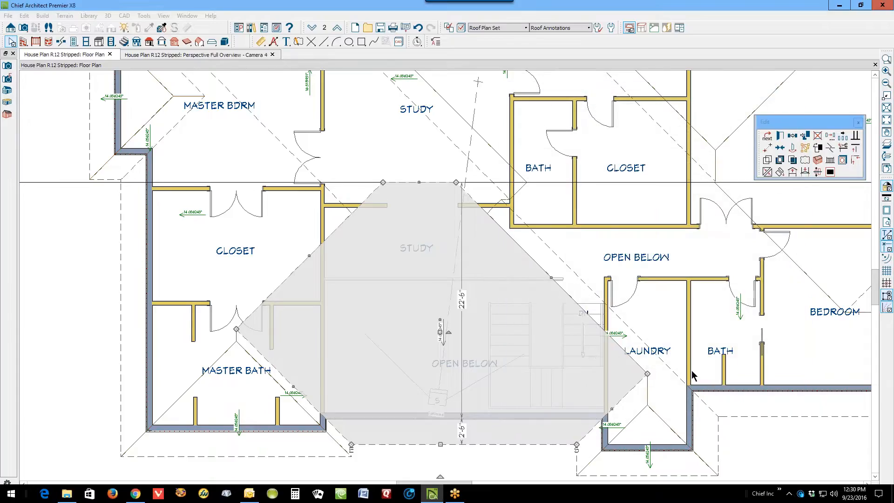
pyautogui.press('Escape')
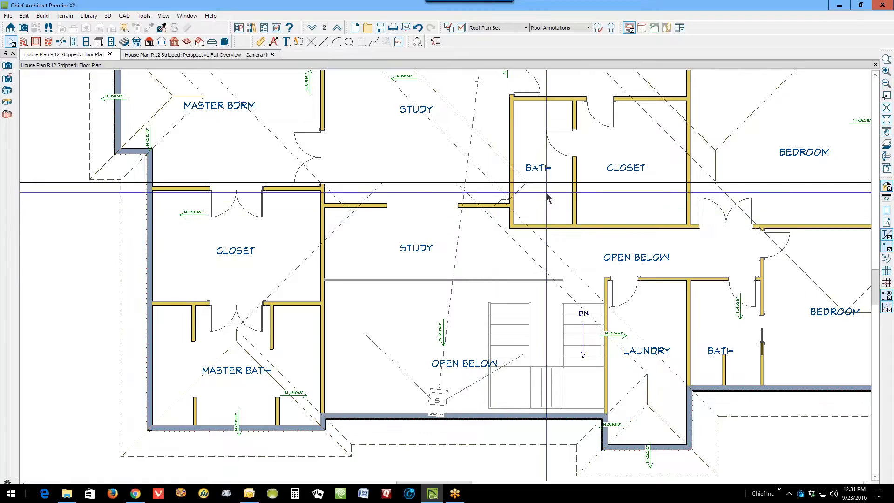
# Step: Check the edges of the roof planes around the study, bath and closet against the horizontal reference line
pyautogui.click(550, 176)
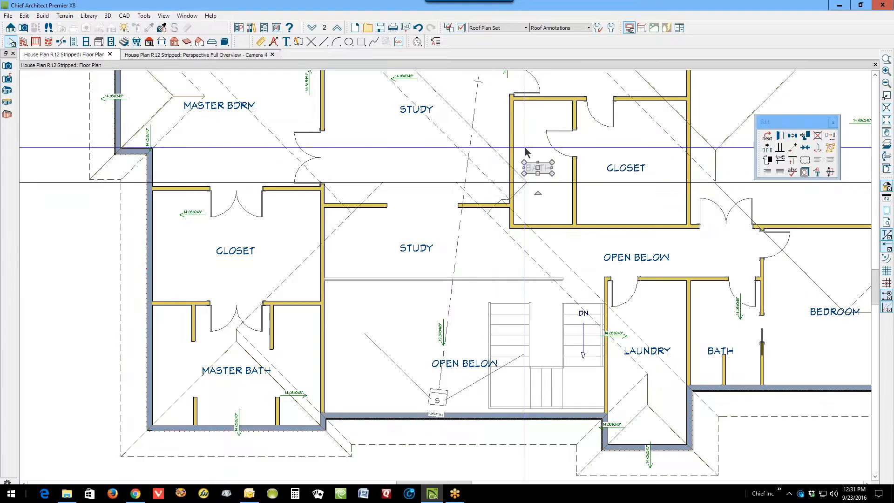
pyautogui.click(491, 141)
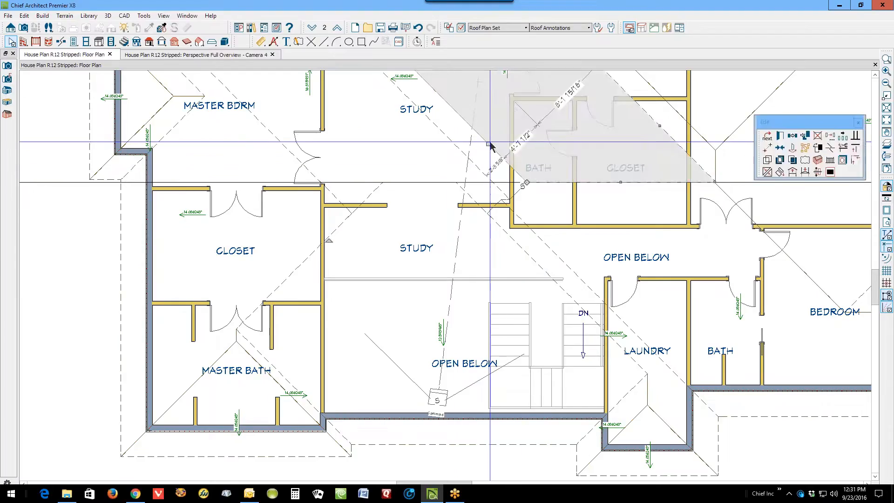
pyautogui.click(426, 179)
pyautogui.click(426, 182)
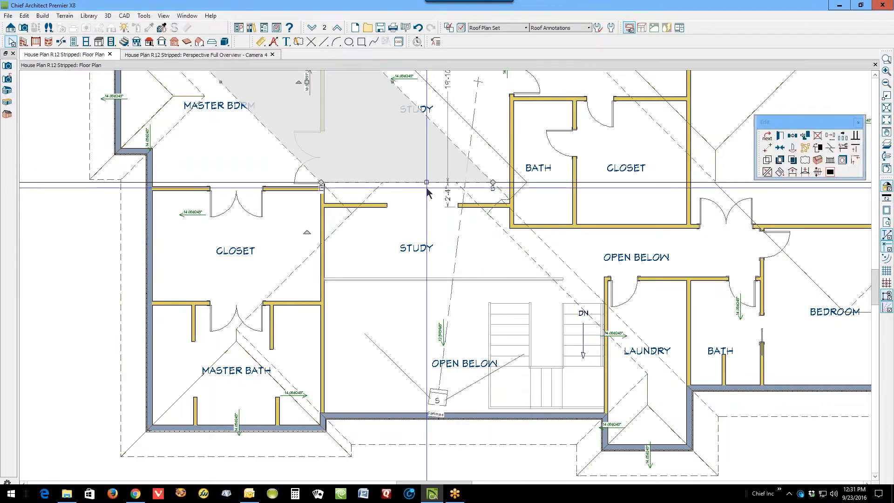
pyautogui.click(383, 186)
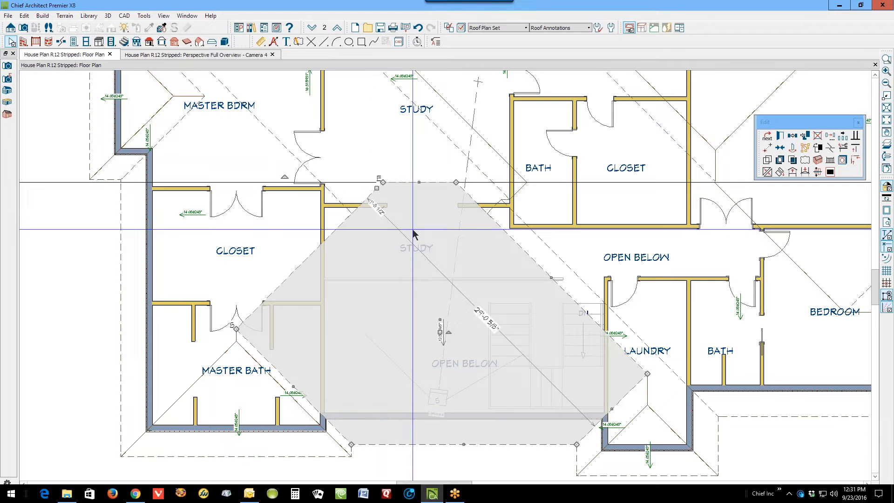
pyautogui.press('Escape')
# Step: Join the side roof plane over the master closet to the roof plane over the master bedroom and study
pyautogui.scroll(-3, 404, 226)
pyautogui.scroll(2, 329, 135)
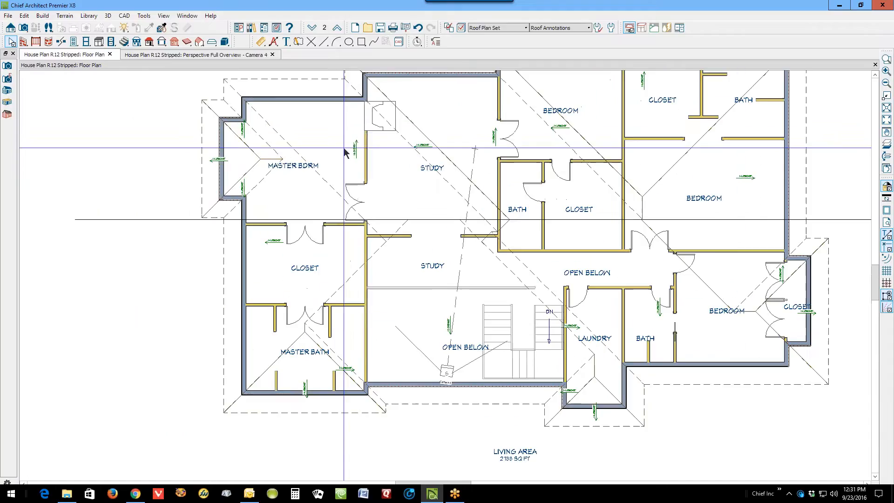
pyautogui.click(333, 193)
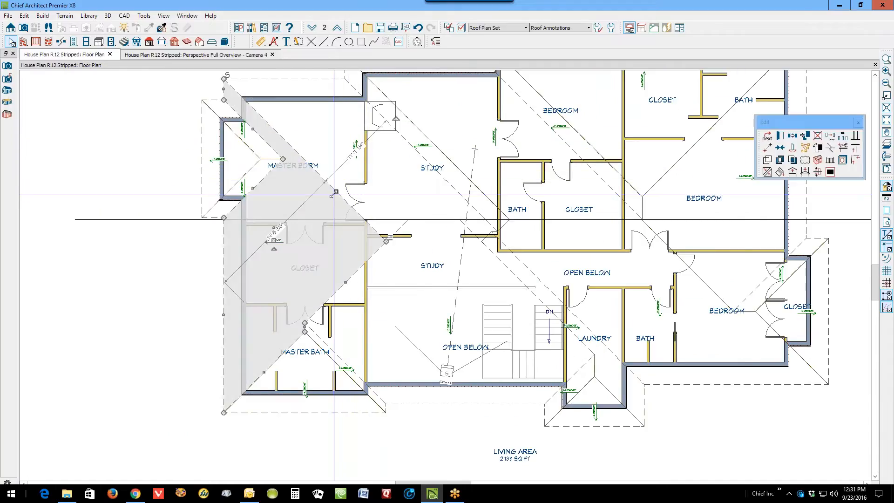
pyautogui.click(767, 172)
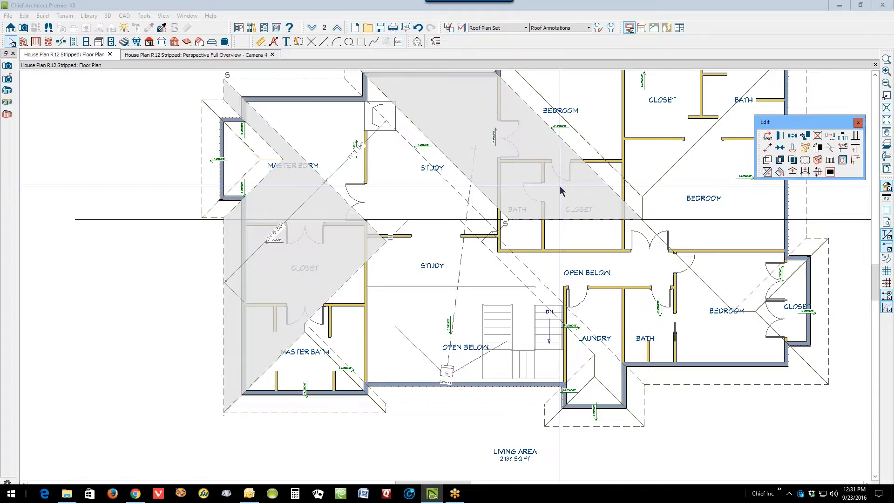
pyautogui.click(346, 199)
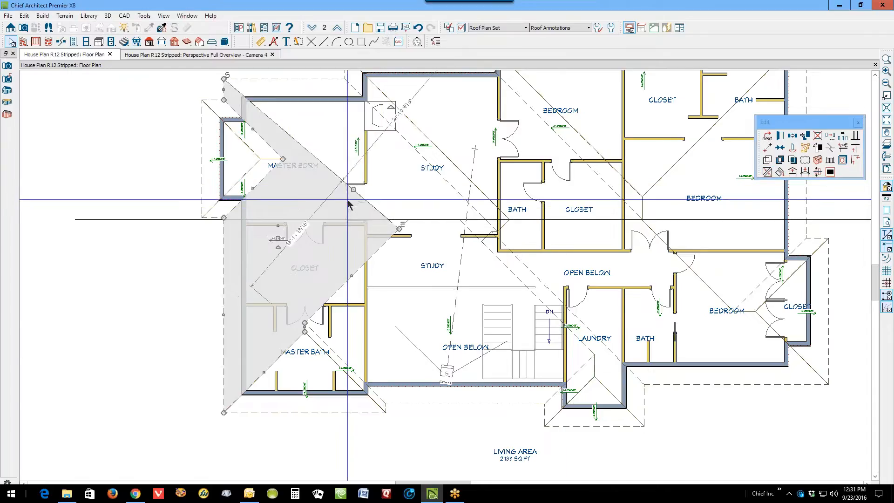
pyautogui.press('Escape')
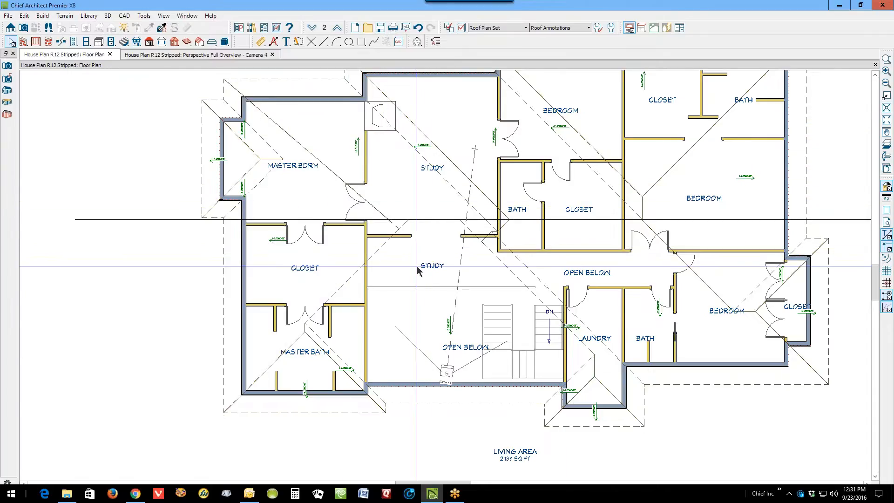
# Step: Join the roof plane over the open below area to the side roof plane over the master closet
pyautogui.click(350, 287)
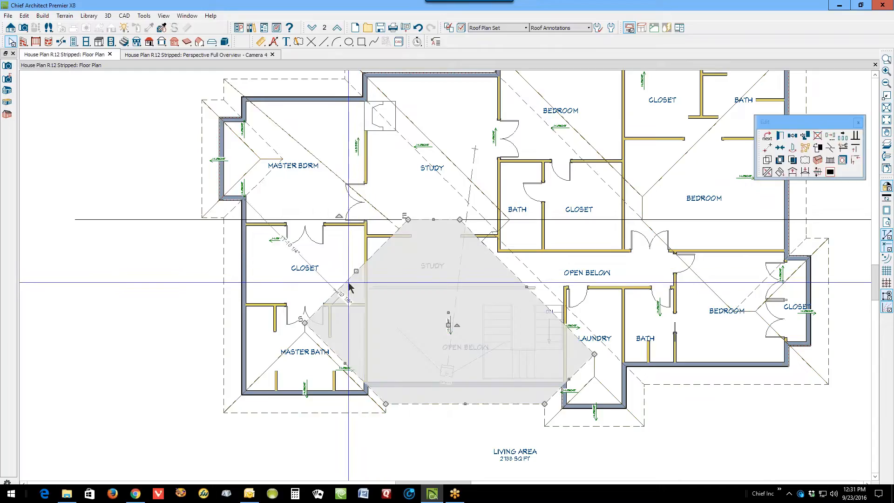
pyautogui.click(767, 172)
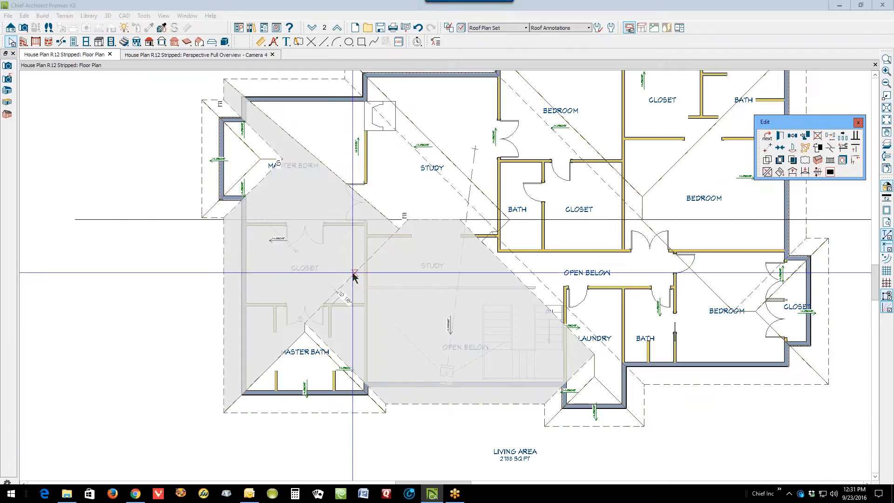
pyautogui.click(350, 276)
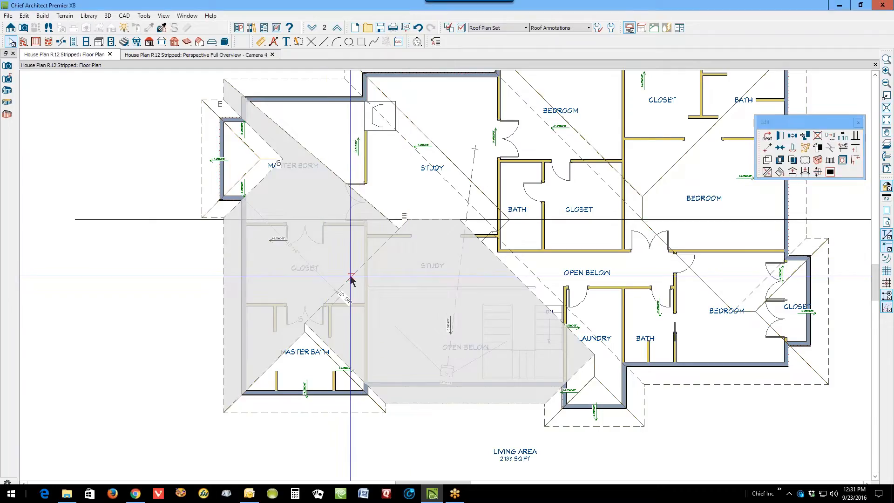
pyautogui.press('Escape')
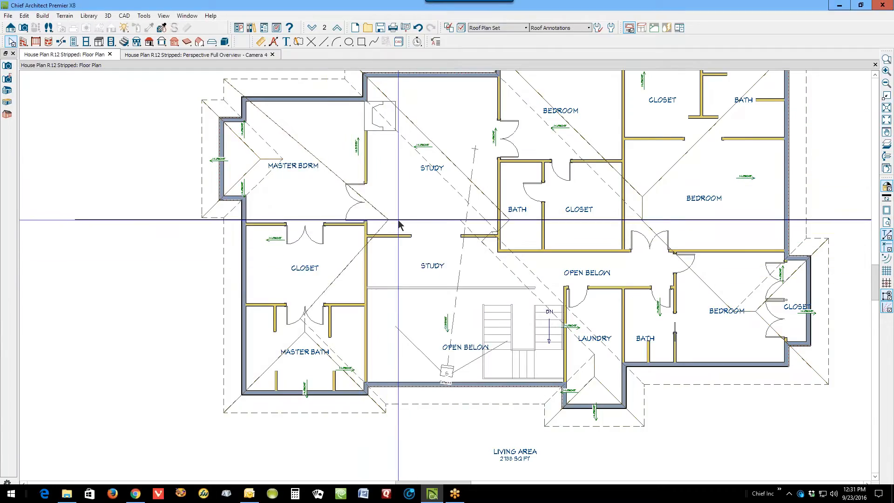
# Step: Join the narrow roof plane beside the master bath to the large roof plane over the open below area
pyautogui.scroll(2, 315, 342)
pyautogui.scroll(2, 315, 342)
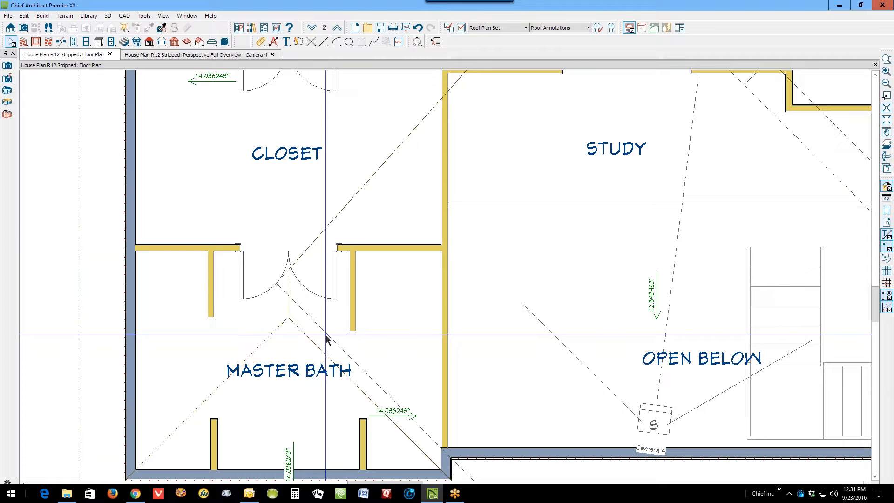
pyautogui.click(327, 338)
pyautogui.rightClick(327, 338)
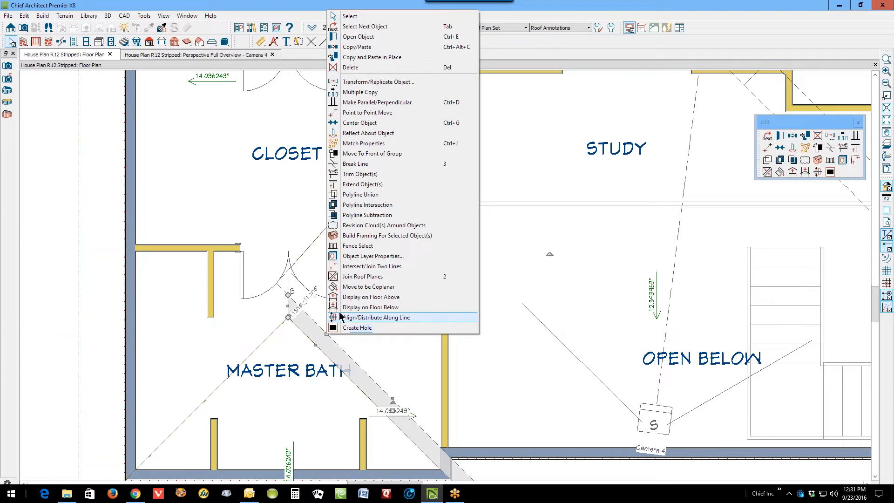
pyautogui.click(346, 277)
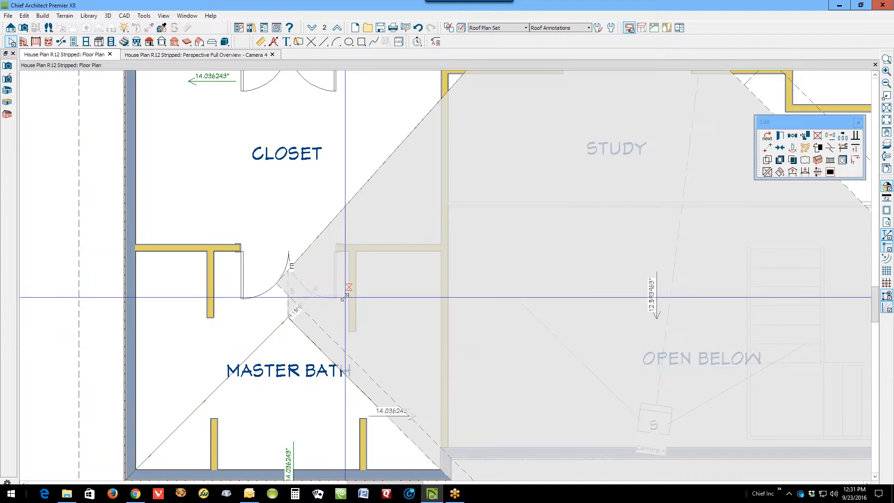
pyautogui.click(362, 367)
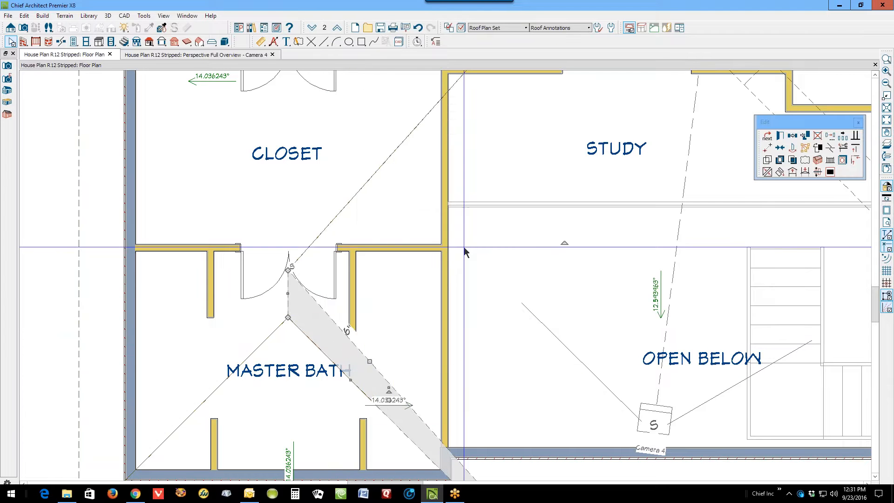
pyautogui.scroll(-3, 452, 240)
pyautogui.press('Escape')
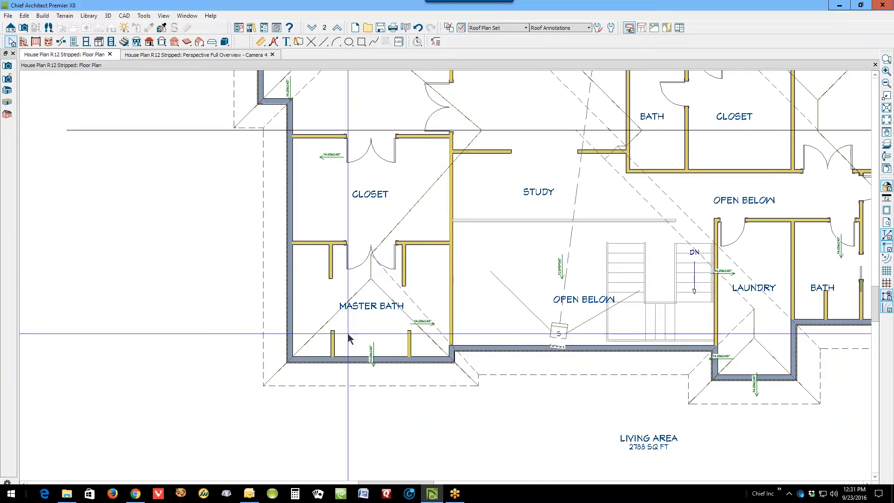
# Step: Join the hip end roof plane over the master bath to the side roof plane over the master closet
pyautogui.click(329, 325)
pyautogui.rightClick(330, 329)
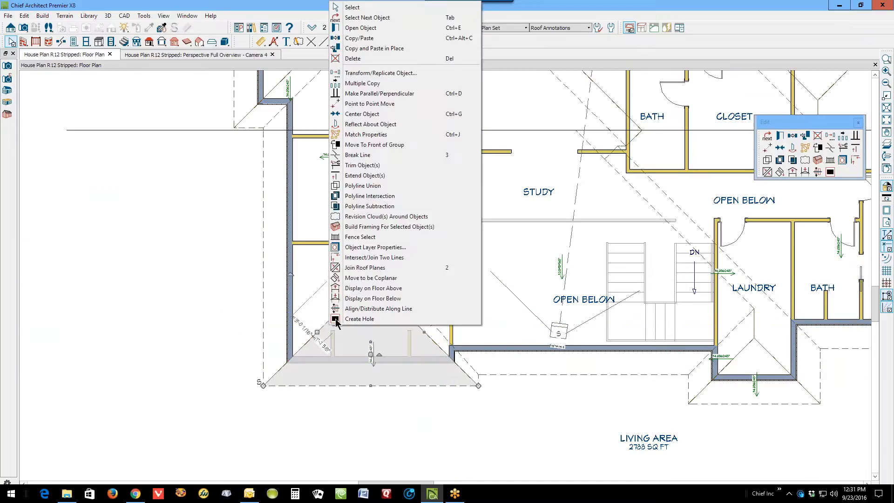
pyautogui.click(350, 286)
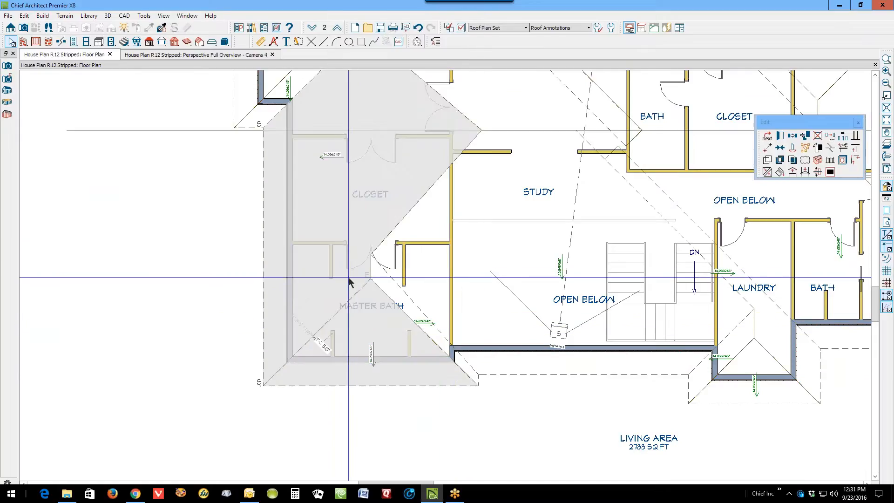
pyautogui.click(328, 321)
pyautogui.press('Escape')
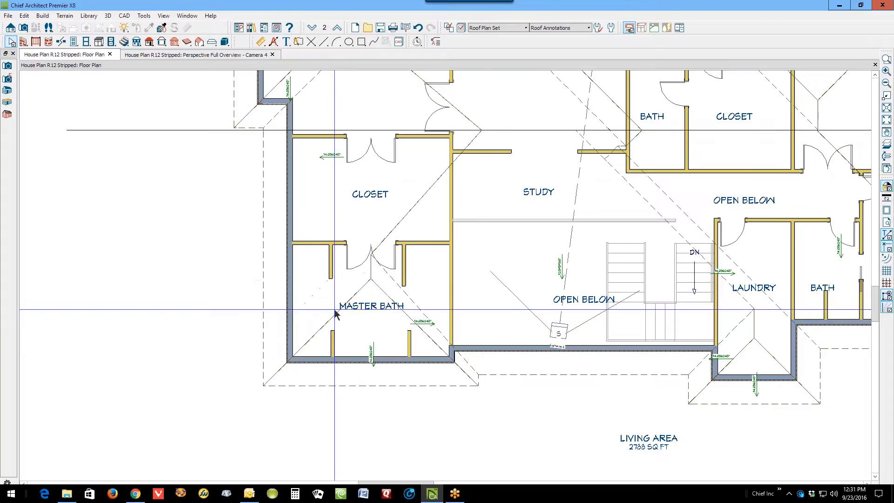
# Step: Join the large roof plane over the study and open below area to the narrow side roof plane over the laundry
pyautogui.scroll(-3, 339, 285)
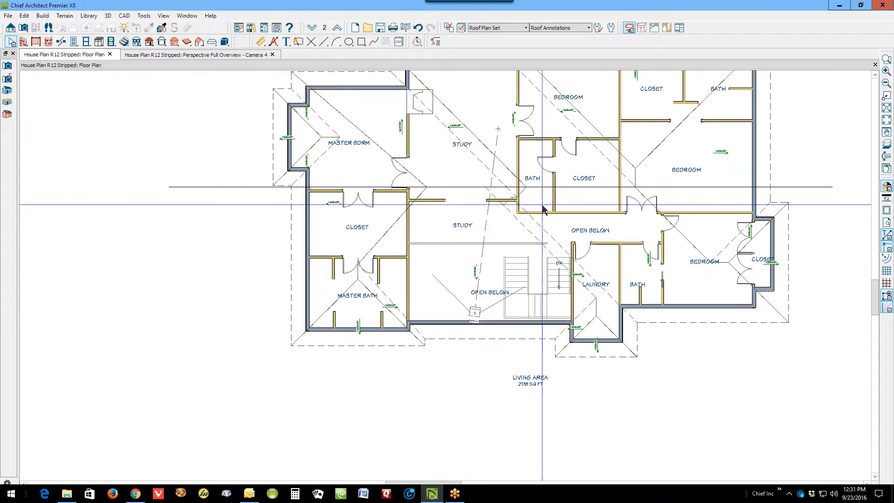
pyautogui.click(887, 122)
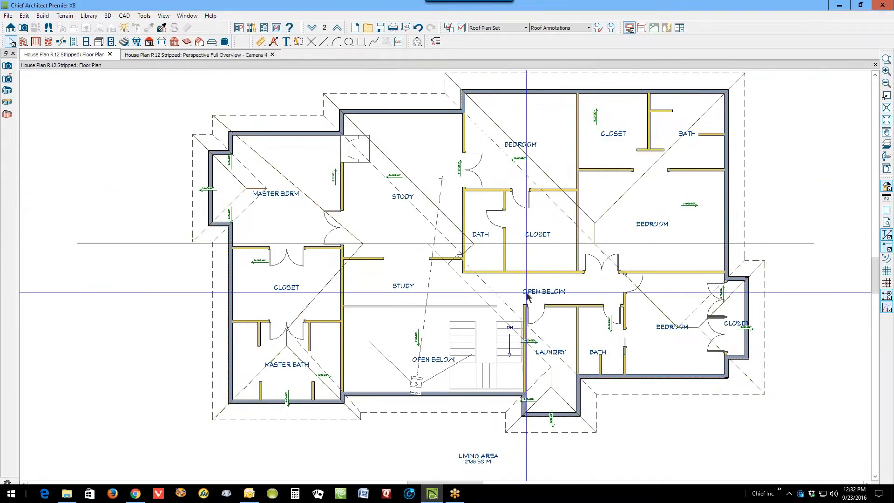
pyautogui.scroll(2, 440, 257)
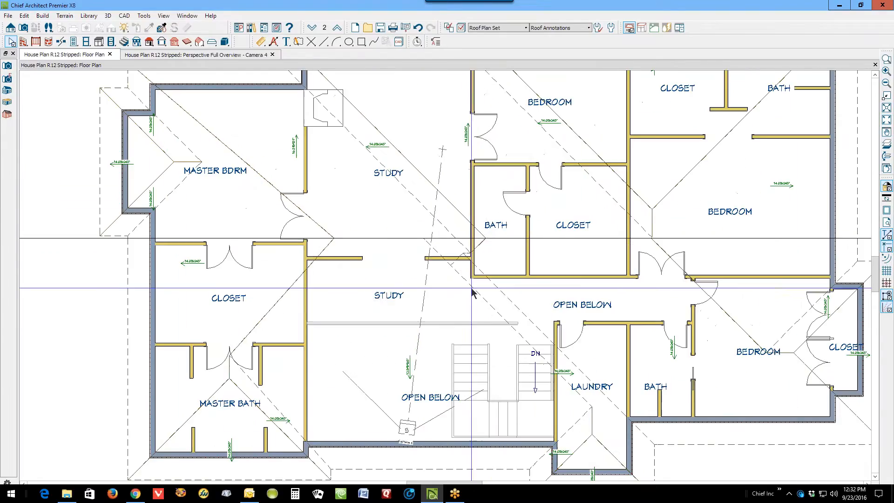
pyautogui.rightClick(487, 309)
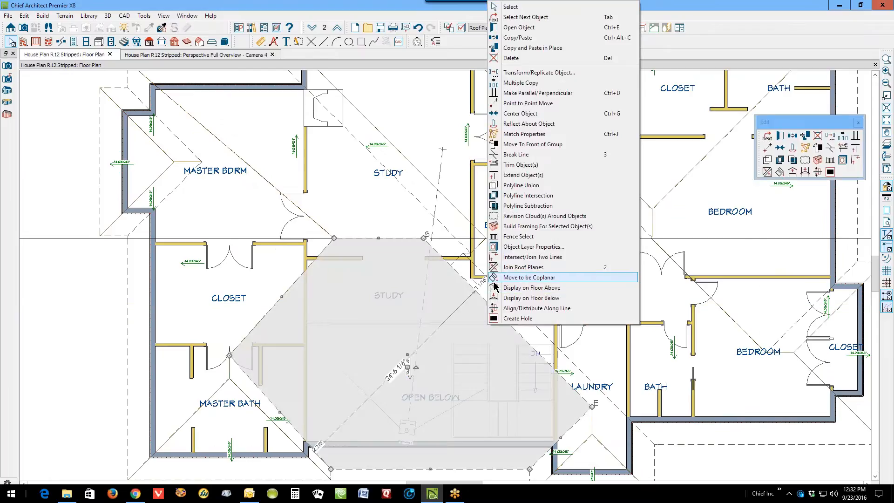
pyautogui.click(521, 267)
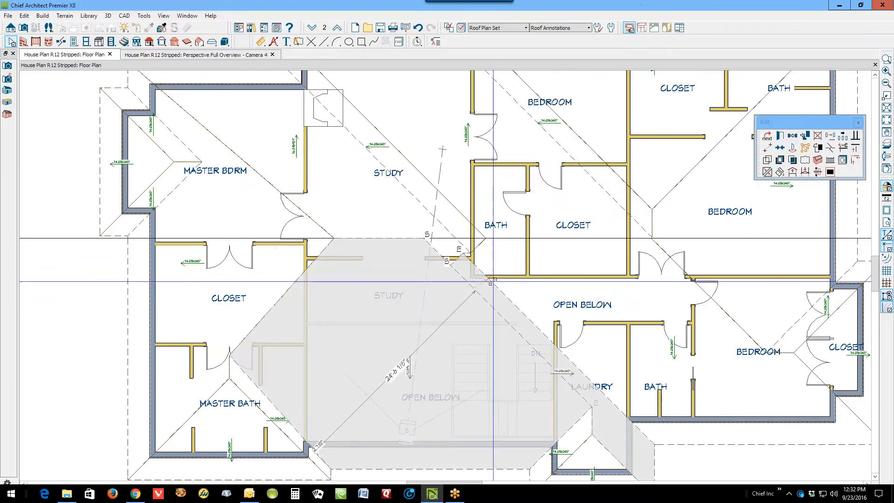
pyautogui.click(495, 307)
pyautogui.press('Escape')
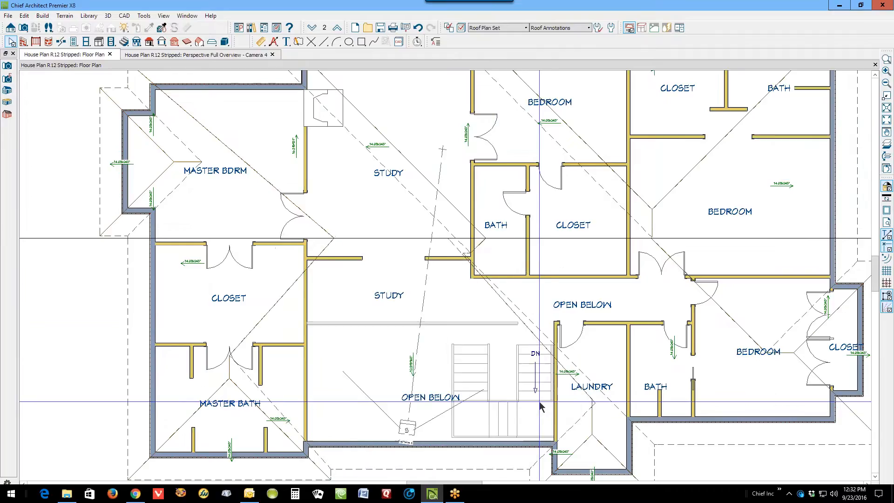
# Step: Check the height and pitch specification of the roof plane over the bath and bedroom beside the laundry, without changing it
pyautogui.click(537, 323)
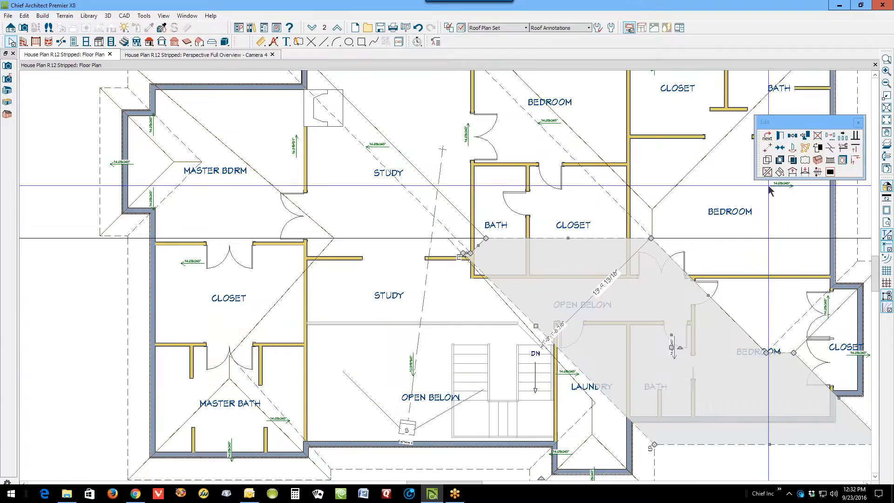
pyautogui.click(780, 135)
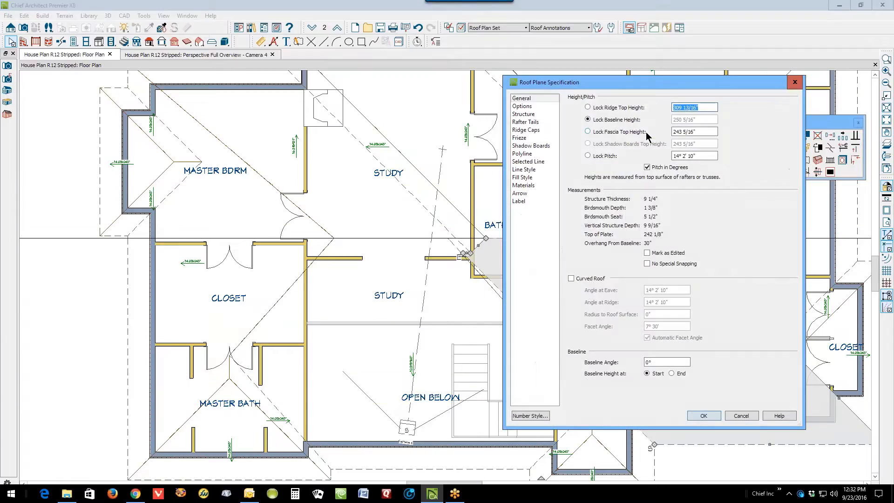
pyautogui.click(741, 416)
# Step: Join the roof plane over the bath and bedroom beside the laundry to the narrow side roof plane over the laundry
pyautogui.click(527, 318)
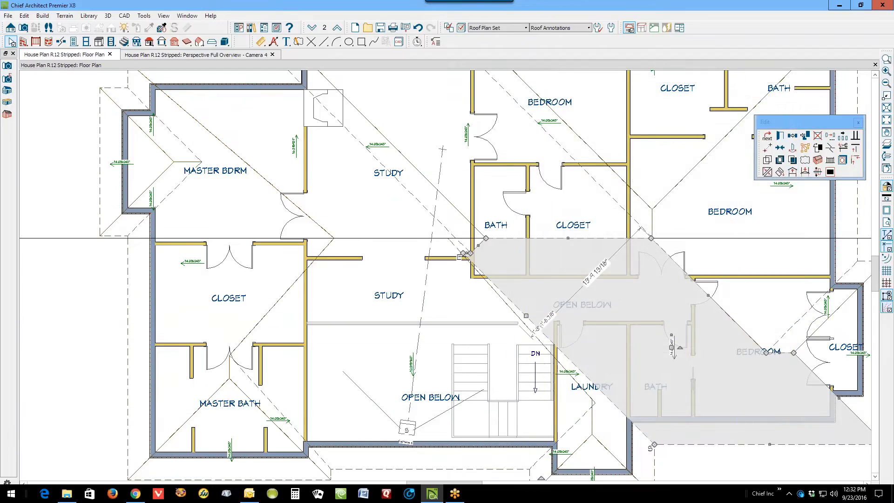
pyautogui.click(767, 172)
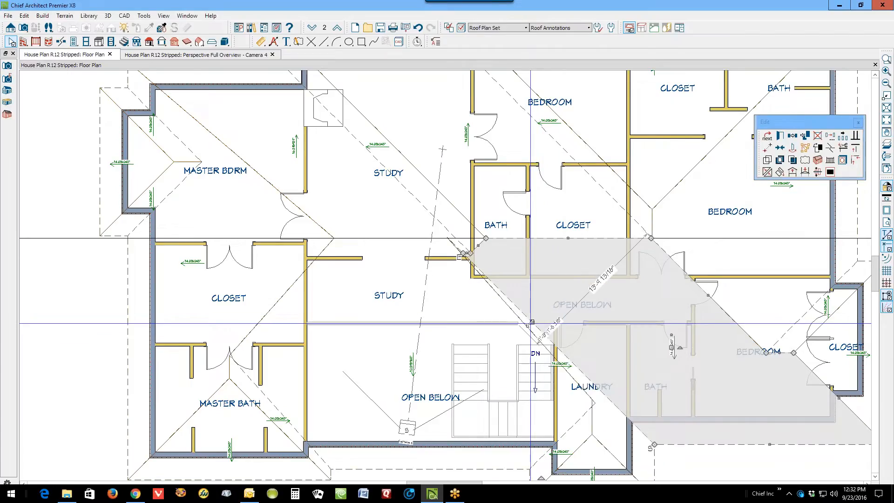
pyautogui.click(559, 346)
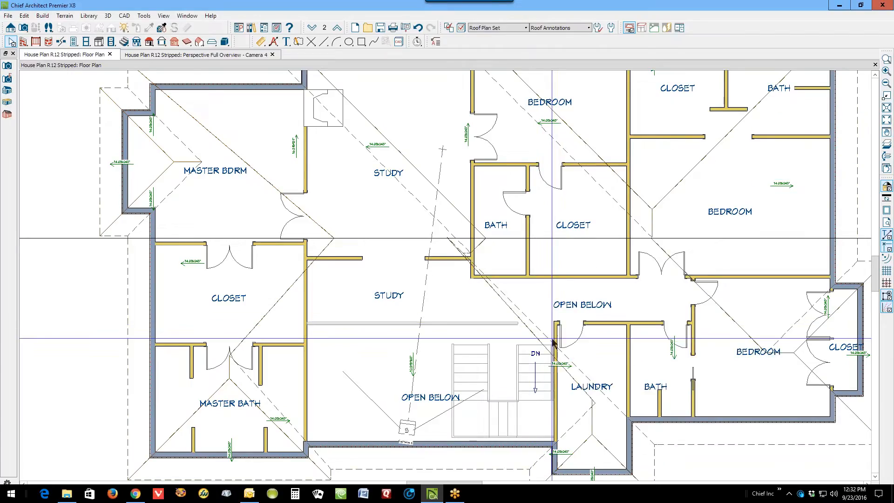
pyautogui.click(726, 317)
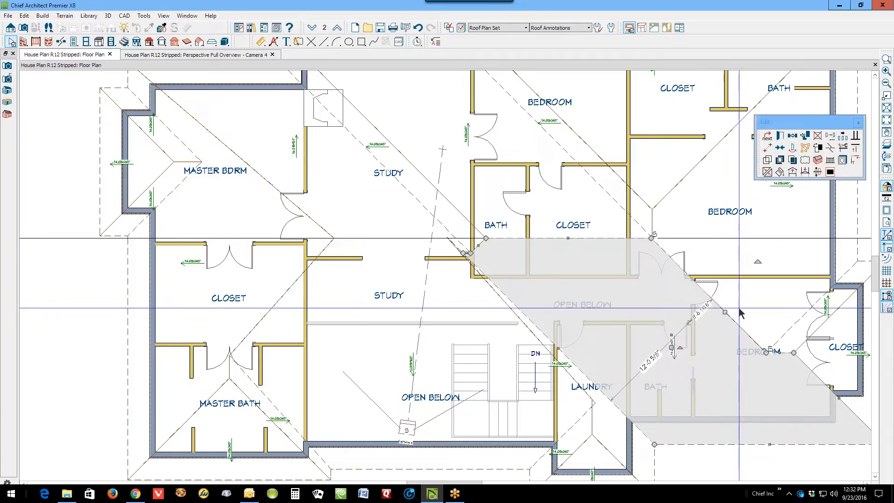
pyautogui.press('Escape')
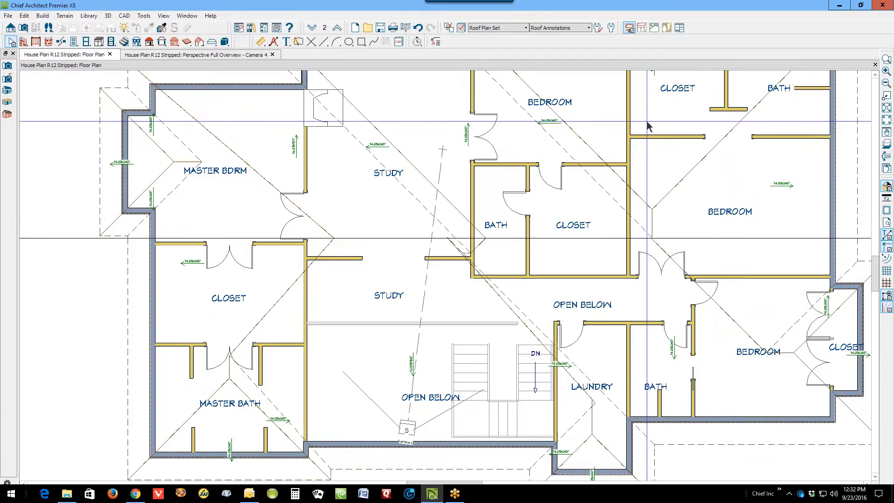
# Step: Examine the ridges and the junction between the two main roof sections in the perspective overview, and close that view
pyautogui.hotkey('ctrl', 'Tab')
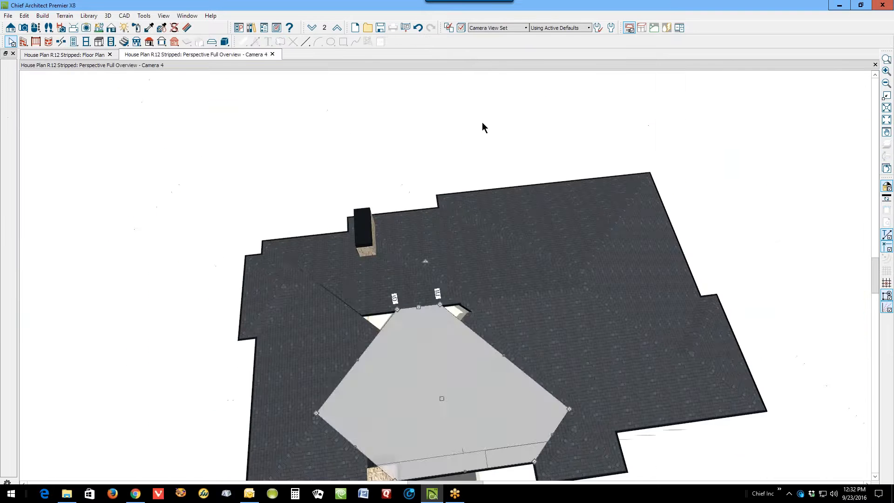
pyautogui.scroll(5, 486, 295)
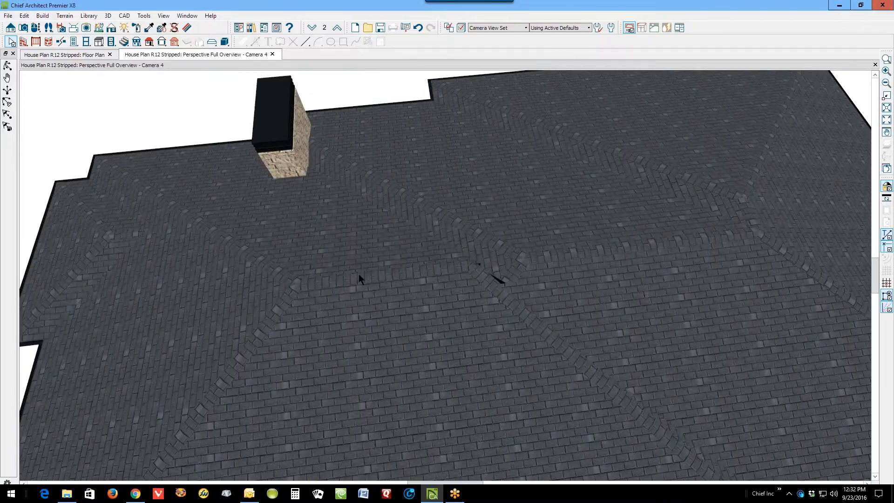
pyautogui.scroll(-5, 364, 215)
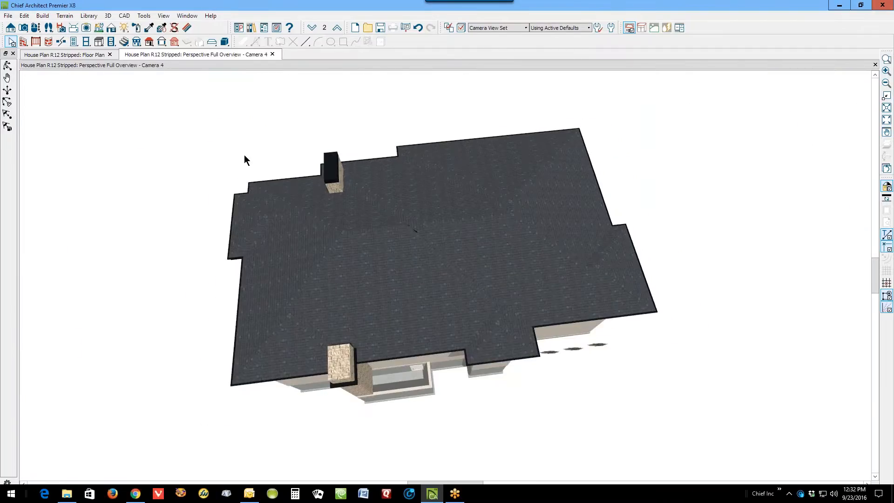
pyautogui.scroll(1, 418, 111)
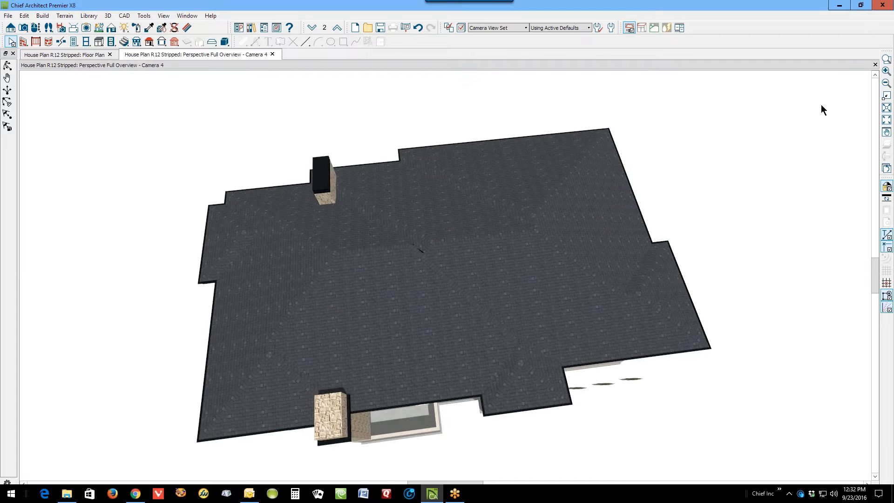
pyautogui.click(874, 66)
# Step: Create a cross section/elevation view of the laundry side of the house, examine its ridge lines, and return to the floor plan
pyautogui.scroll(-2, 722, 119)
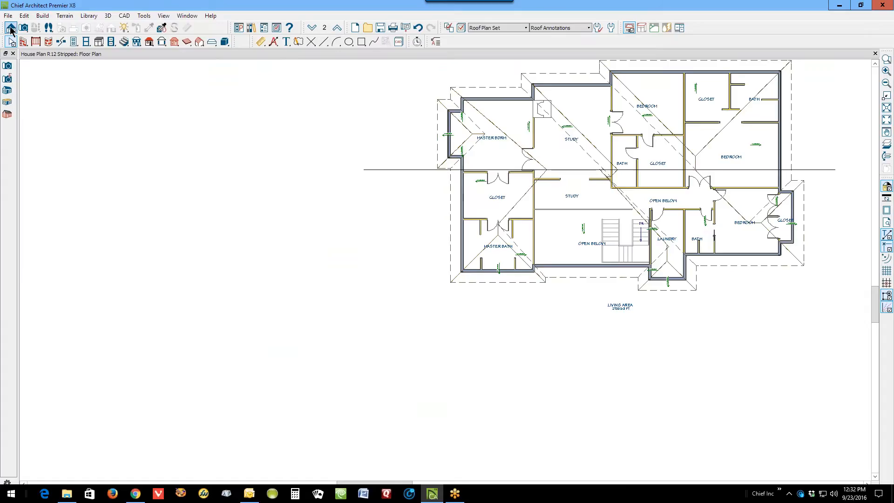
pyautogui.moveTo(652, 365); pyautogui.dragTo(658, 29)
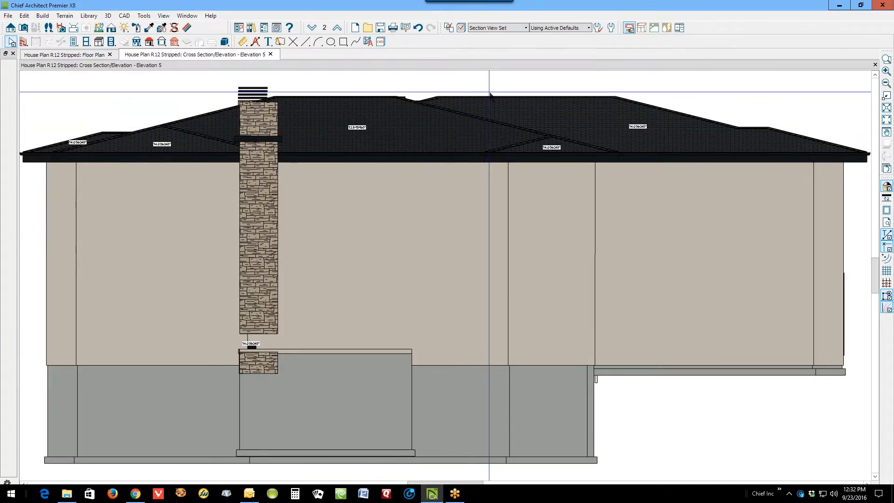
pyautogui.scroll(3, 418, 106)
pyautogui.hotkey('ctrl', 'Tab')
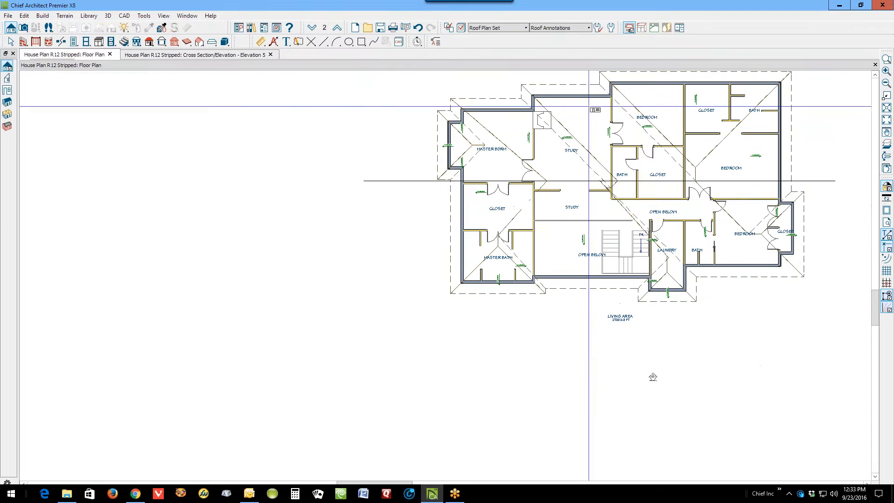
# Step: Rejoin the sloping edge of the roof plane over the bath and closet to the narrow side roof plane over the laundry
pyautogui.scroll(3, 654, 180)
pyautogui.scroll(4, 653, 163)
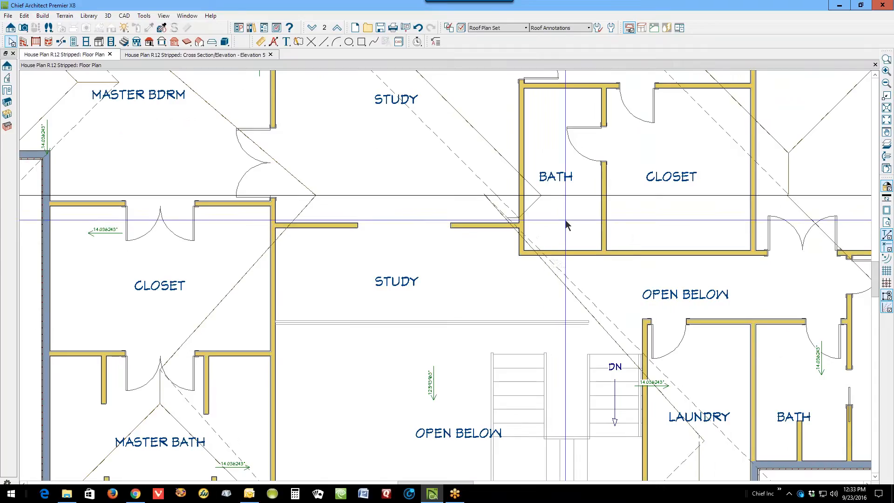
pyautogui.click(600, 305)
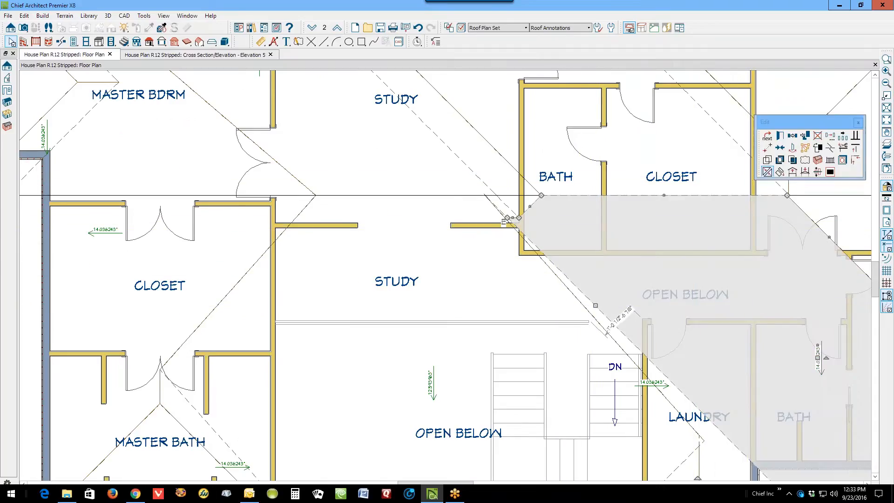
pyautogui.click(767, 171)
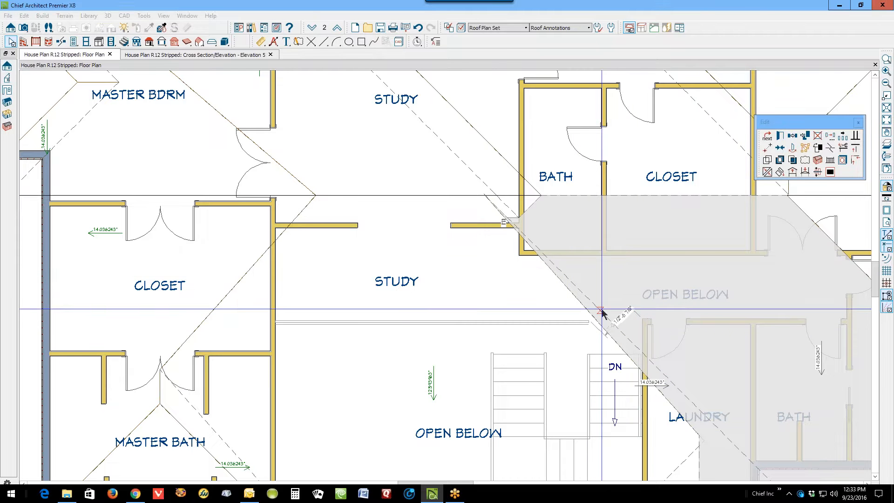
pyautogui.click(601, 310)
pyautogui.press('Escape')
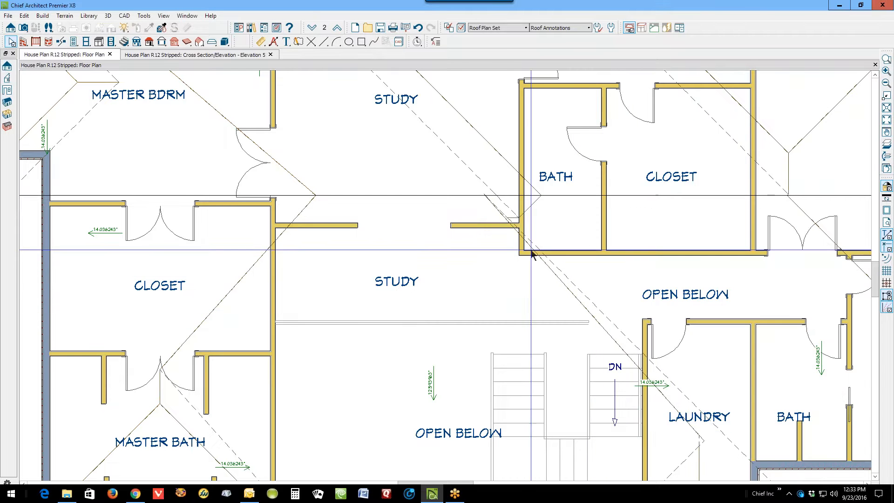
# Step: Rejoin the sloping edge of the roof plane over the study and open below area to the narrow laundry roof plane
pyautogui.scroll(6, 537, 224)
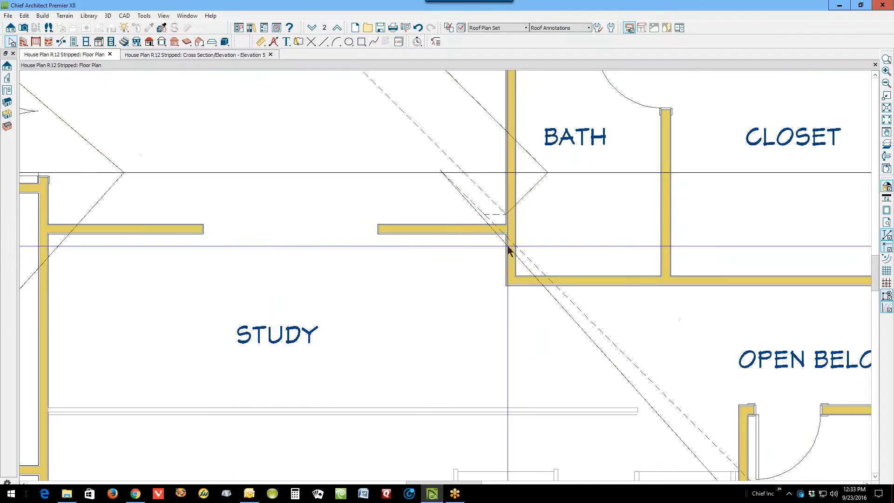
pyautogui.rightClick(572, 321)
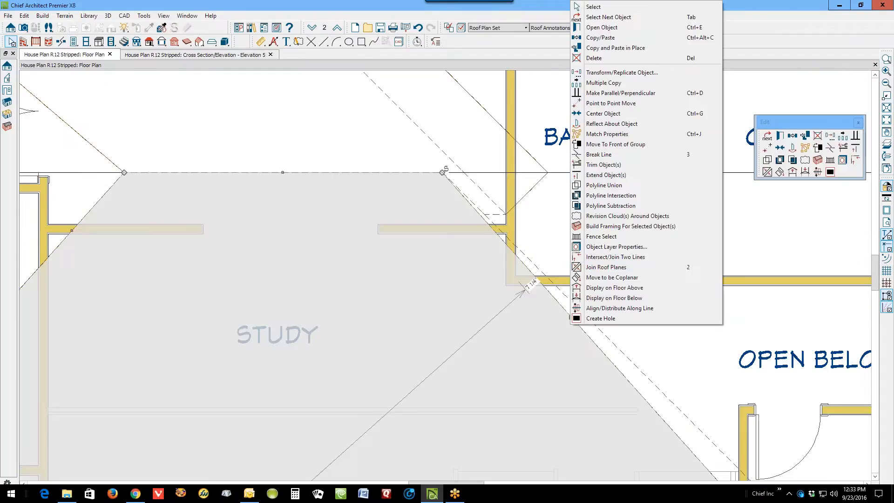
pyautogui.click(601, 266)
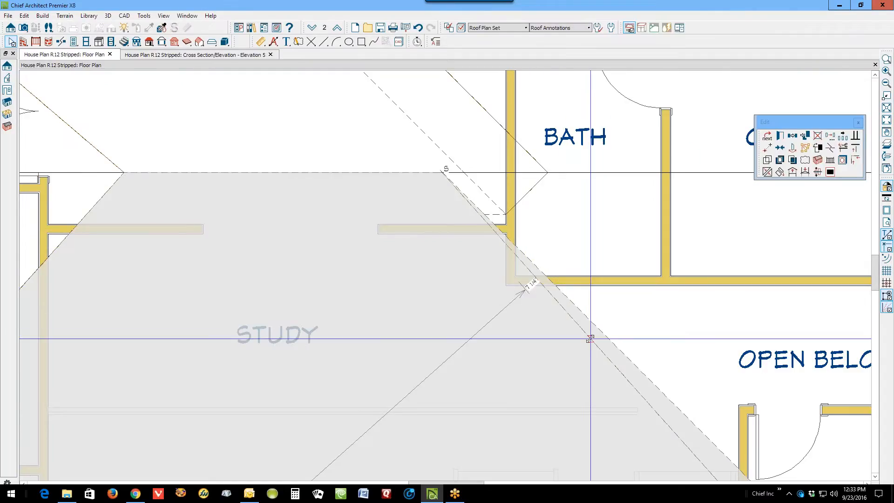
pyautogui.click(590, 338)
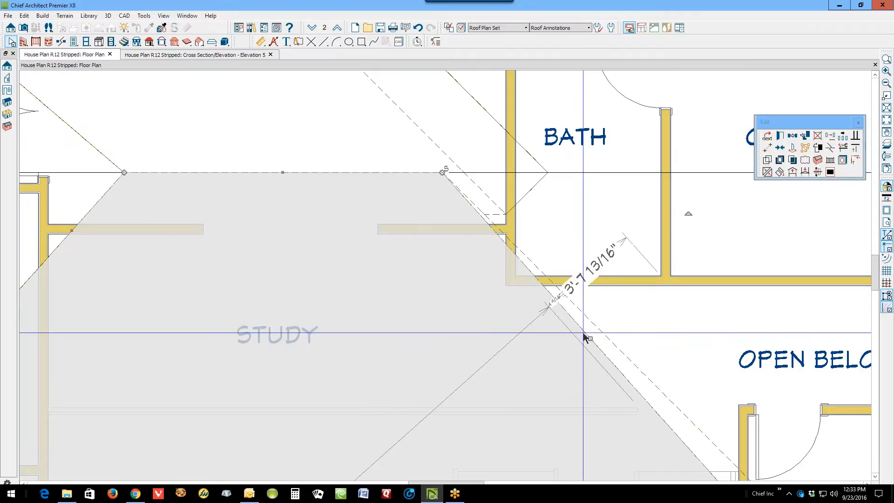
pyautogui.press('Escape')
# Step: Join the hip edge of the narrow roof plane between the study and bath to the roof plane over the bath and closet
pyautogui.scroll(2, 496, 165)
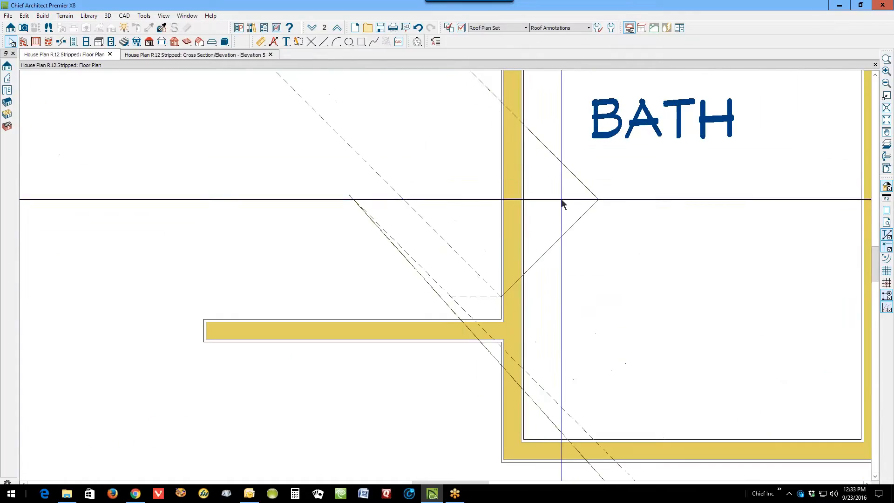
pyautogui.click(572, 229)
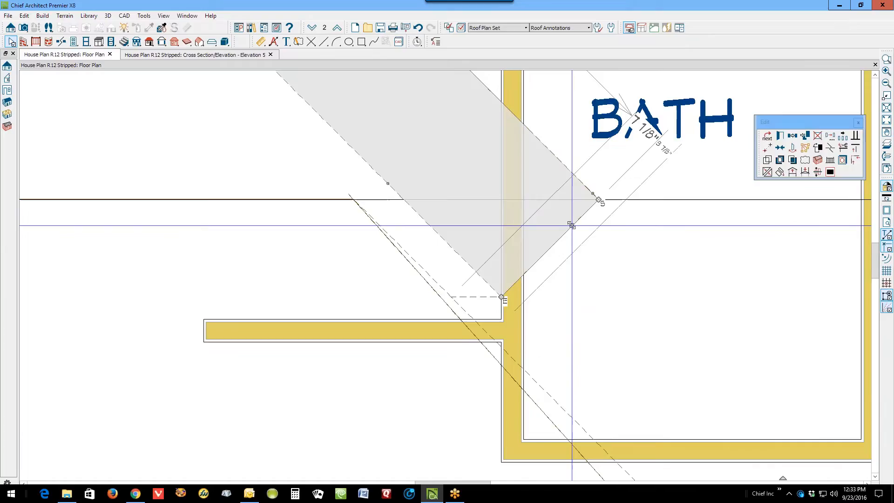
pyautogui.scroll(-2, 571, 225)
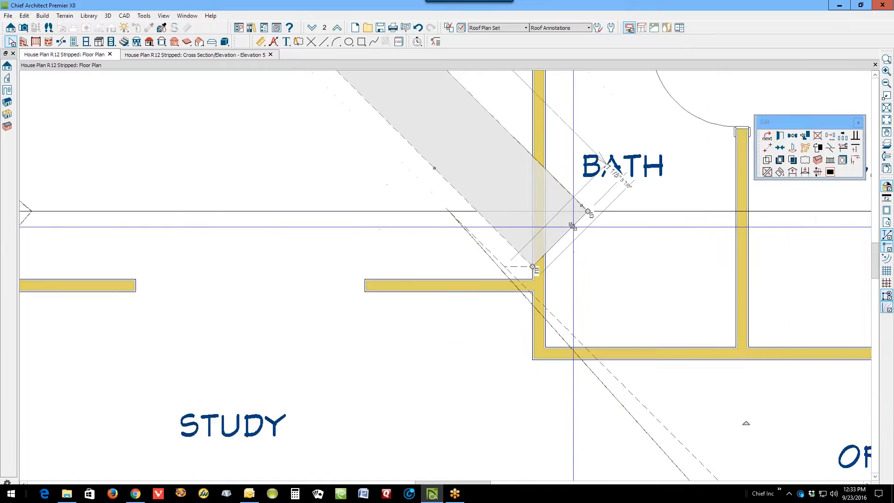
pyautogui.rightClick(515, 147)
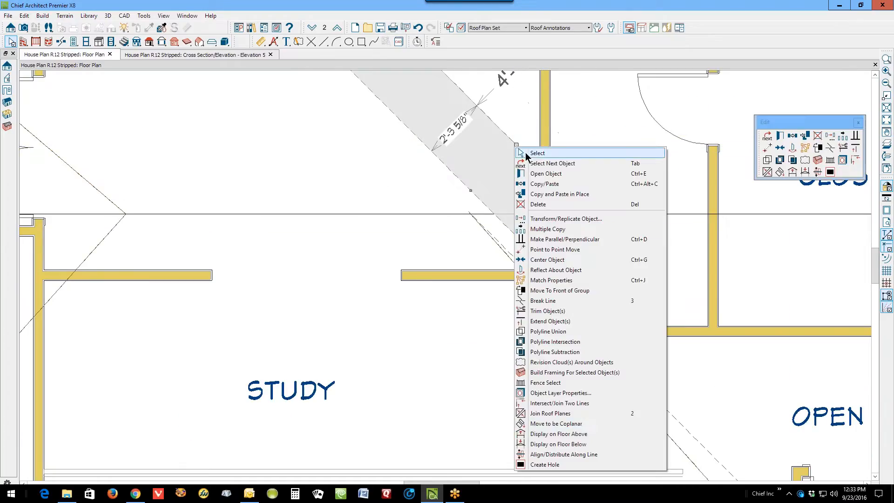
pyautogui.click(549, 413)
pyautogui.click(514, 131)
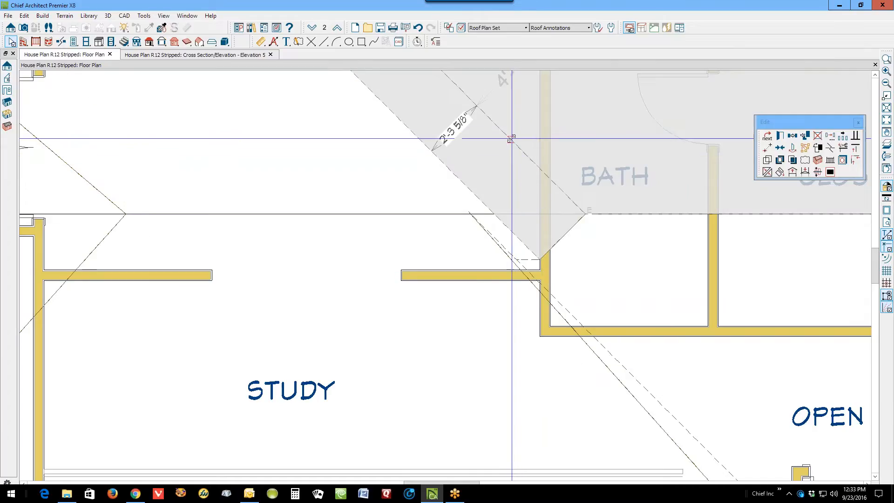
pyautogui.click(511, 138)
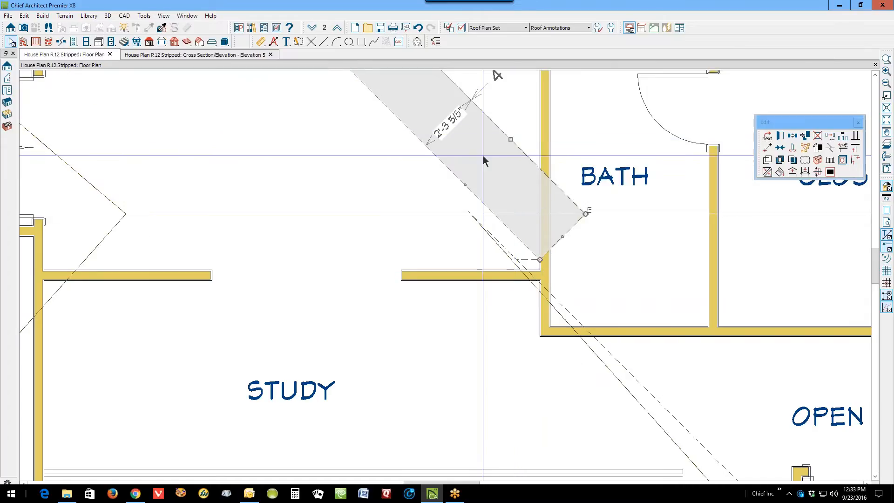
pyautogui.press('Escape')
# Step: Try to join the lower sloping edge of the narrow roof plane between study and bath to the master bedroom and study roof plane
pyautogui.rightClick(460, 178)
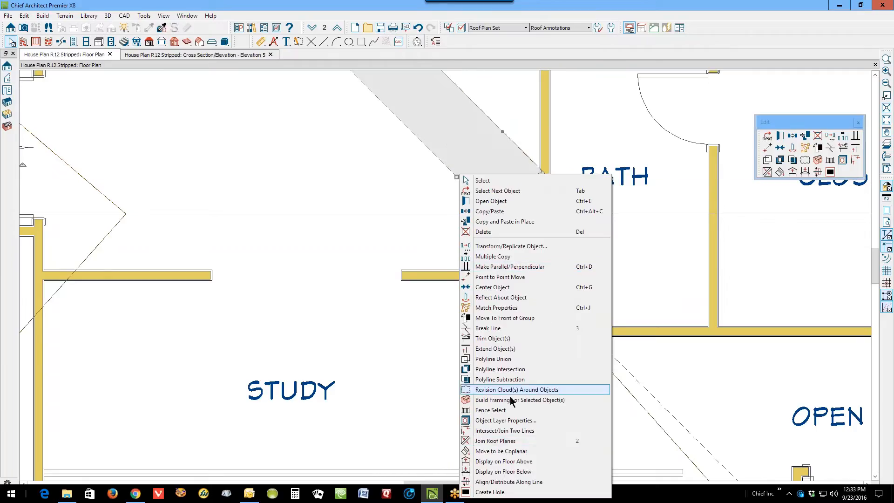
pyautogui.click(482, 442)
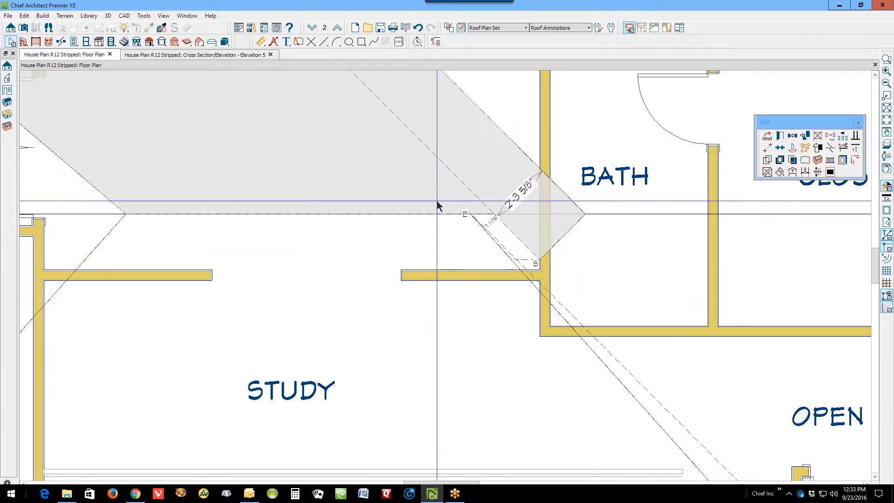
pyautogui.click(444, 169)
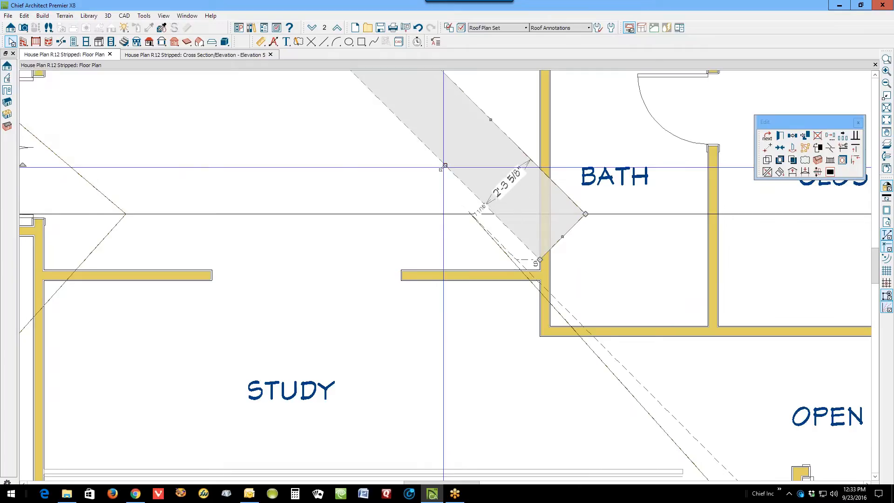
pyautogui.click(647, 281)
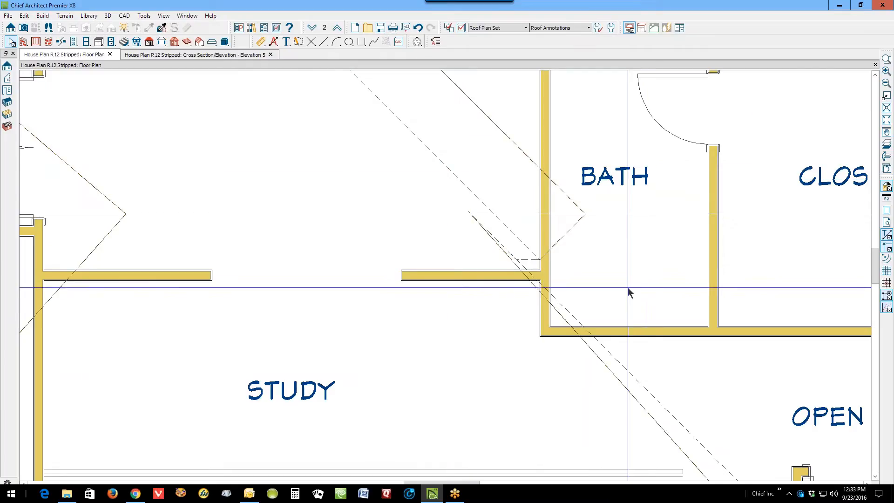
# Step: Move the short edge of the roof plane over the open below area, beside the bath wall, up onto the ridge line
pyautogui.click(528, 259)
pyautogui.moveTo(529, 259); pyautogui.dragTo(528, 267)
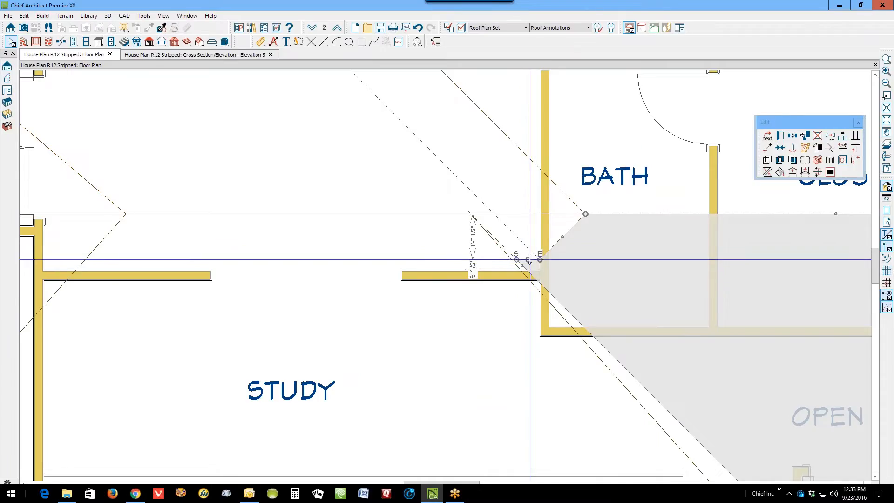
pyautogui.moveTo(528, 259)
pyautogui.mouseDown()
pyautogui.moveTo(508, 245)
pyautogui.moveTo(508, 214)
pyautogui.mouseUp()
pyautogui.click(650, 246)
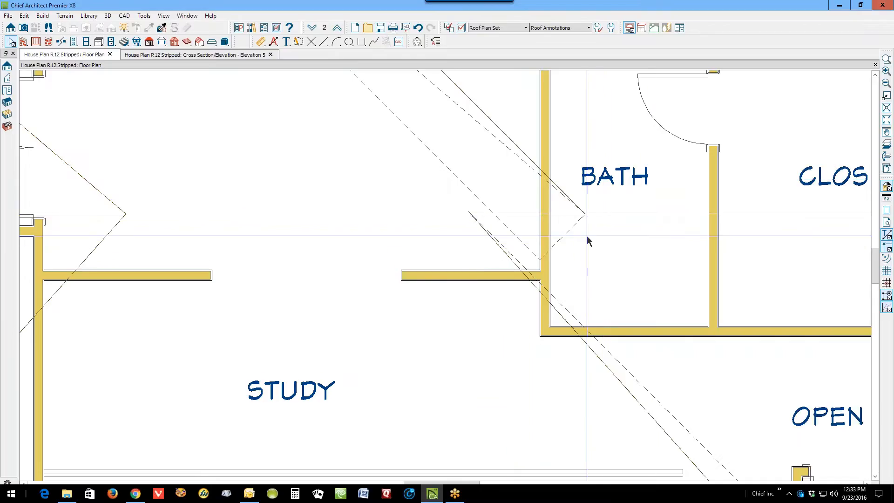
# Step: Try to join the short end edge of the narrow roof plane at the bath to the adjacent roof plane along the ridge line
pyautogui.click(568, 233)
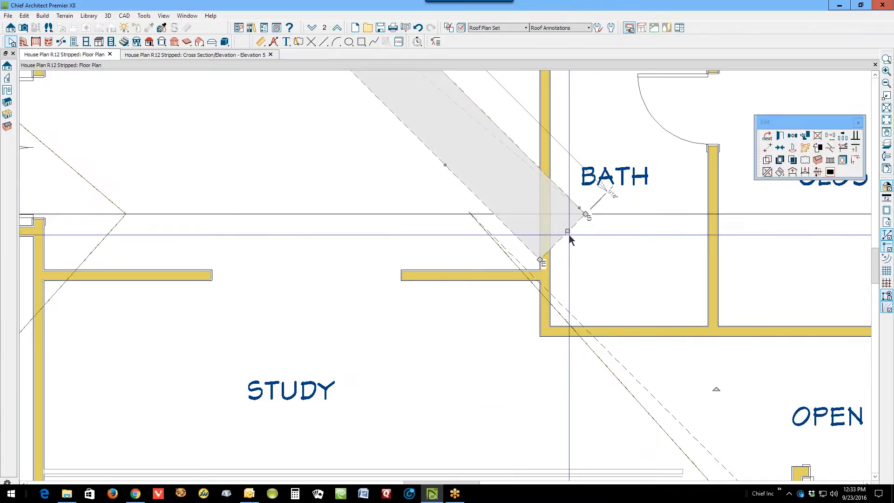
pyautogui.click(767, 173)
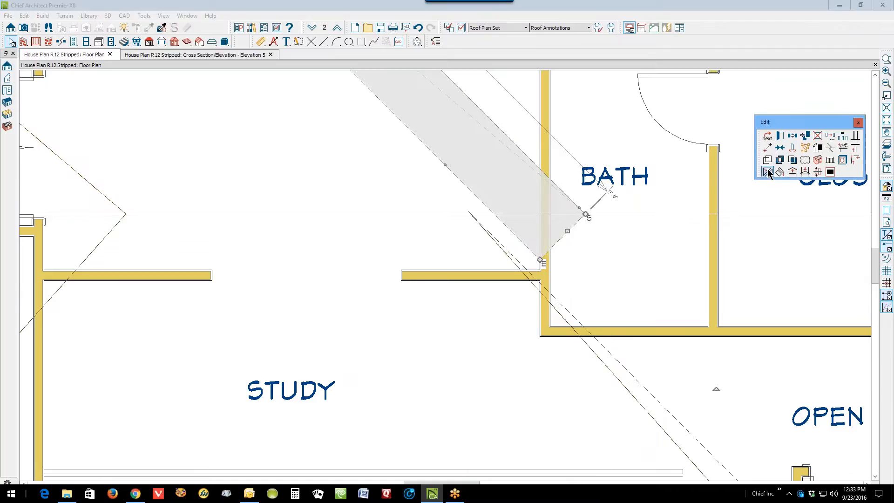
pyautogui.click(535, 215)
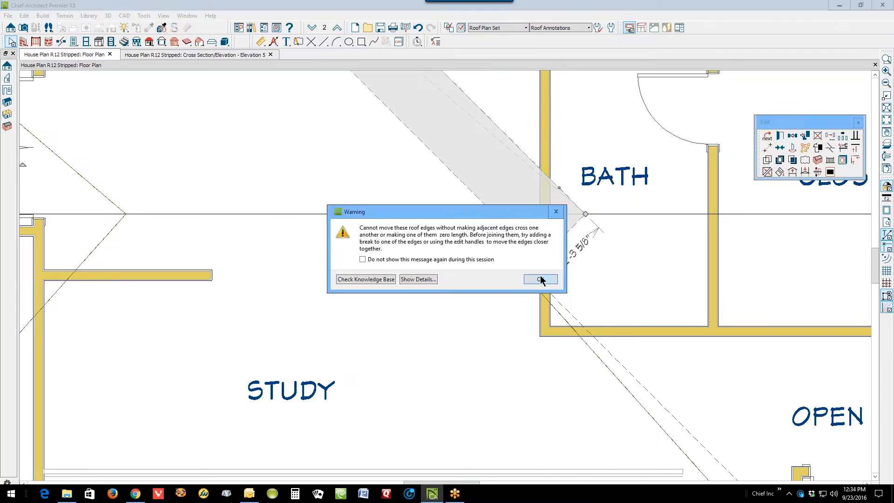
pyautogui.click(531, 279)
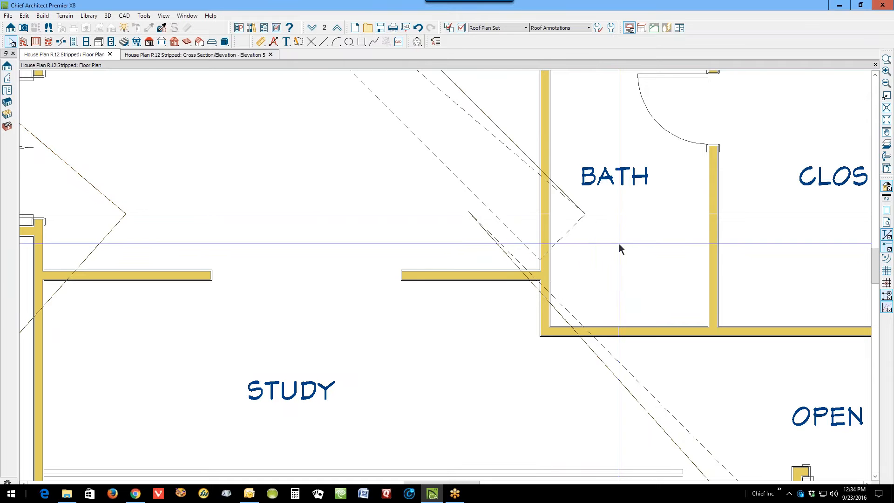
# Step: Rejoin the sloping edge of the roof plane over the bath and closet to the narrow roof plane over the study
pyautogui.scroll(-4, 579, 228)
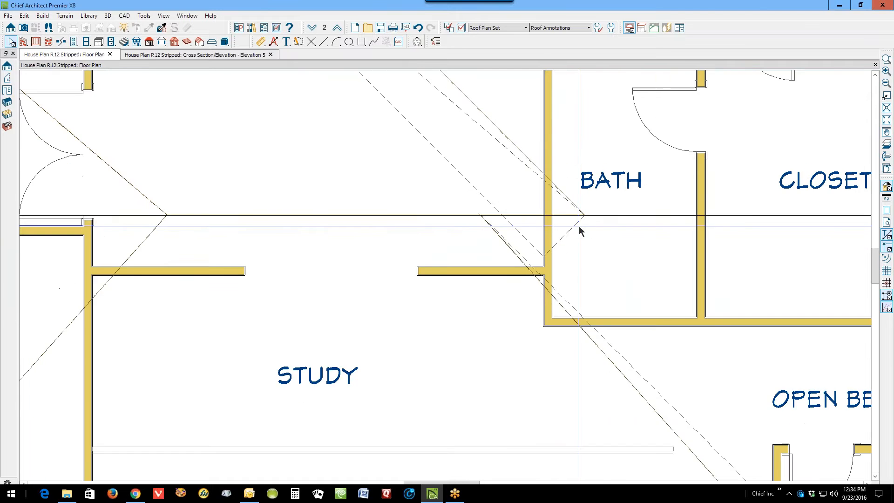
pyautogui.scroll(-1, 487, 126)
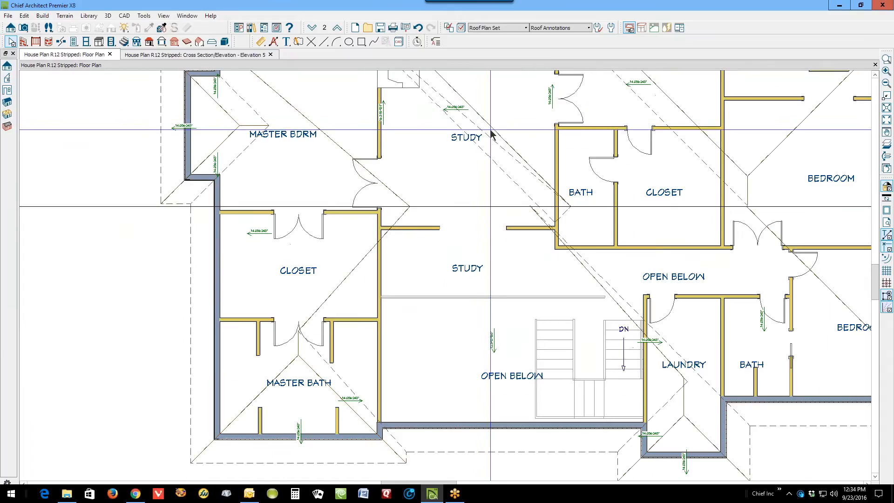
pyautogui.click(503, 134)
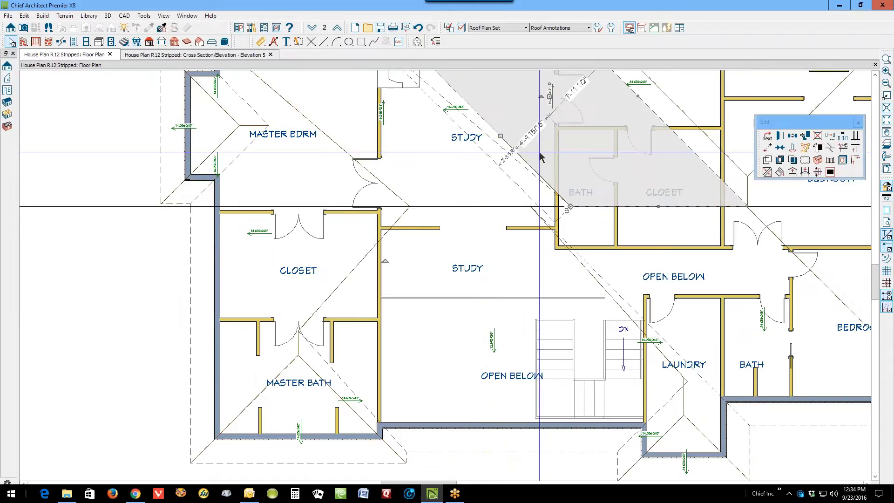
pyautogui.click(766, 173)
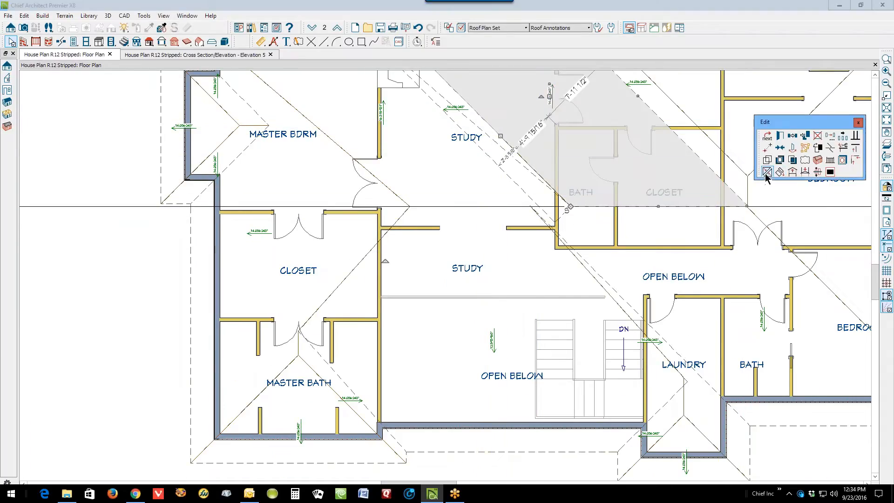
pyautogui.click(500, 135)
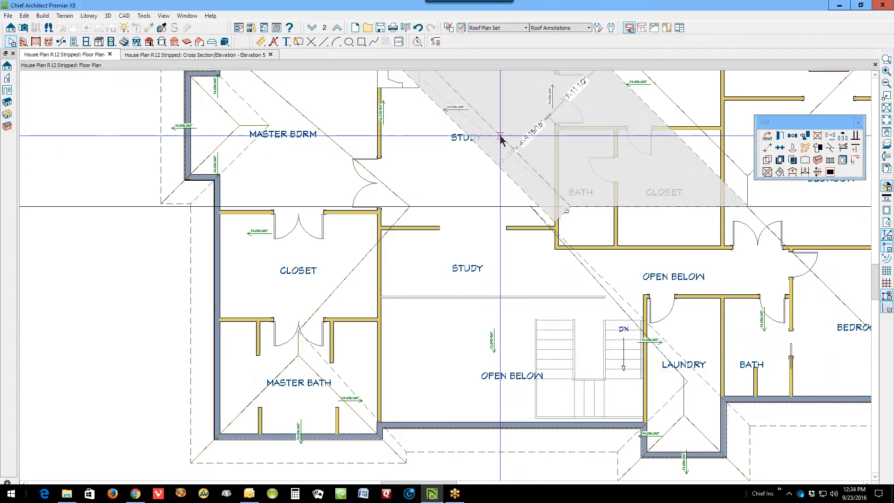
pyautogui.press('Escape')
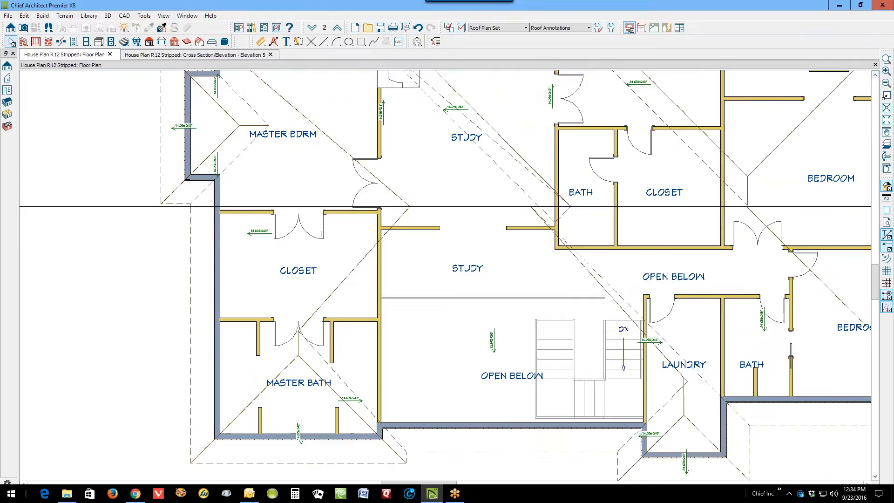
# Step: Move the lower end corner of the narrow roof plane at the bath onto its neighbouring corner on the ridge line, closing the short edge
pyautogui.click(874, 74)
pyautogui.click(875, 74)
pyautogui.click(874, 75)
pyautogui.click(874, 75)
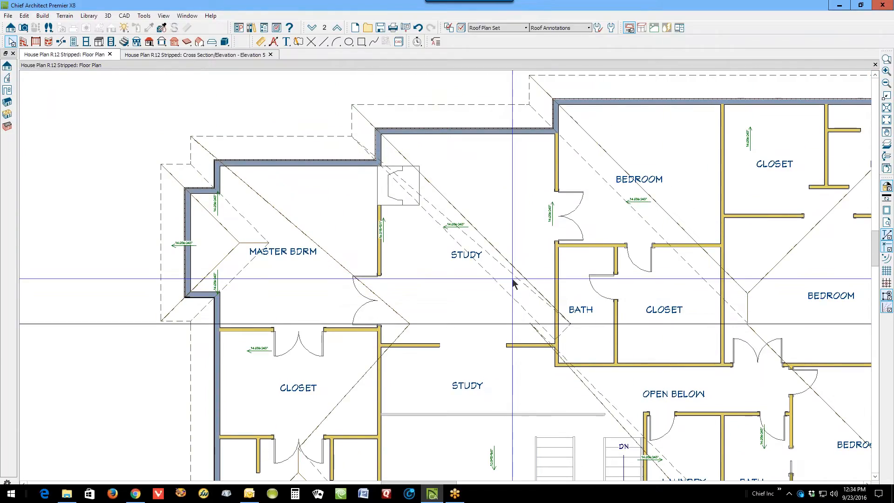
pyautogui.click(356, 126)
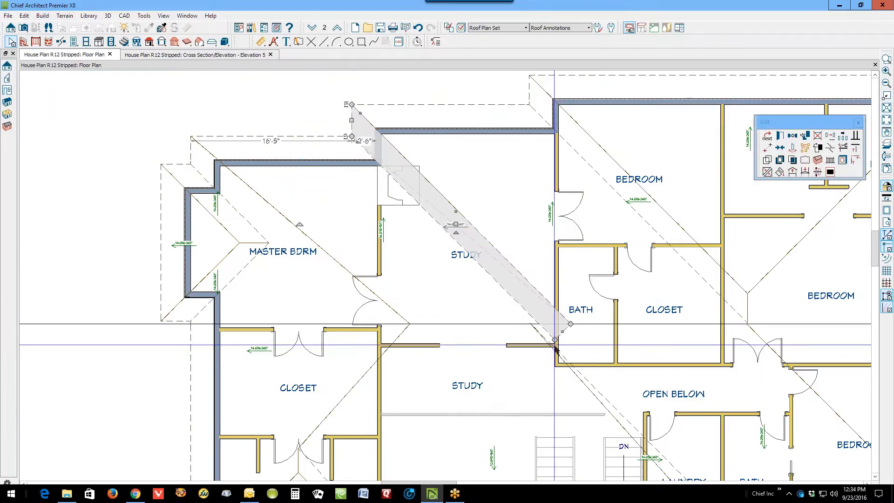
pyautogui.moveTo(555, 338)
pyautogui.mouseDown()
pyautogui.moveTo(555, 326)
pyautogui.moveTo(570, 326)
pyautogui.mouseUp()
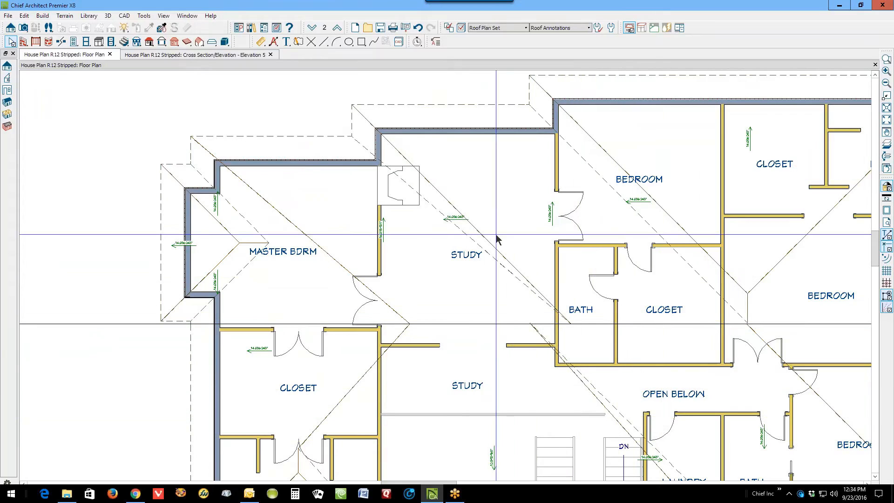
# Step: Join the sloping edge of the roof plane over the master bedroom and study to the narrow roof plane over the study
pyautogui.rightClick(436, 217)
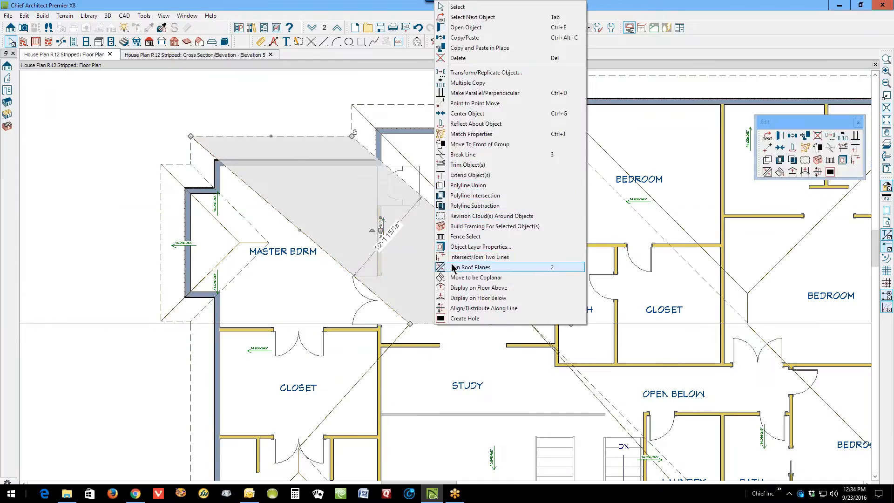
pyautogui.click(469, 266)
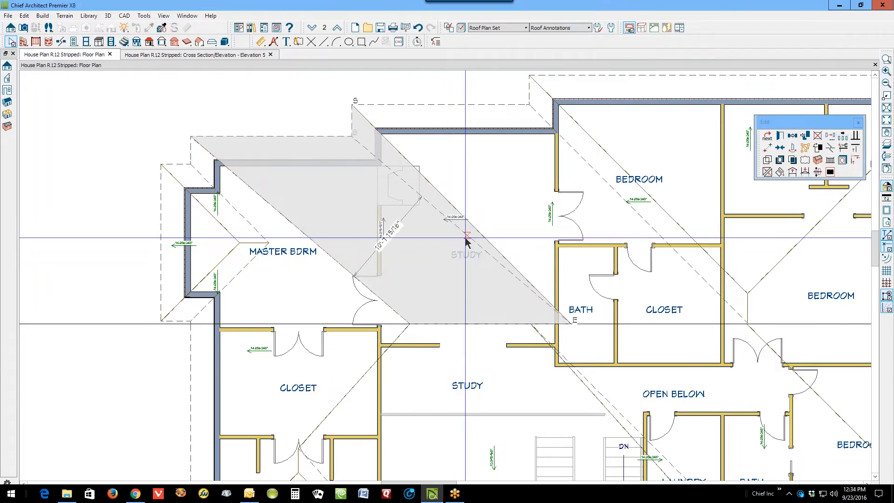
pyautogui.click(466, 238)
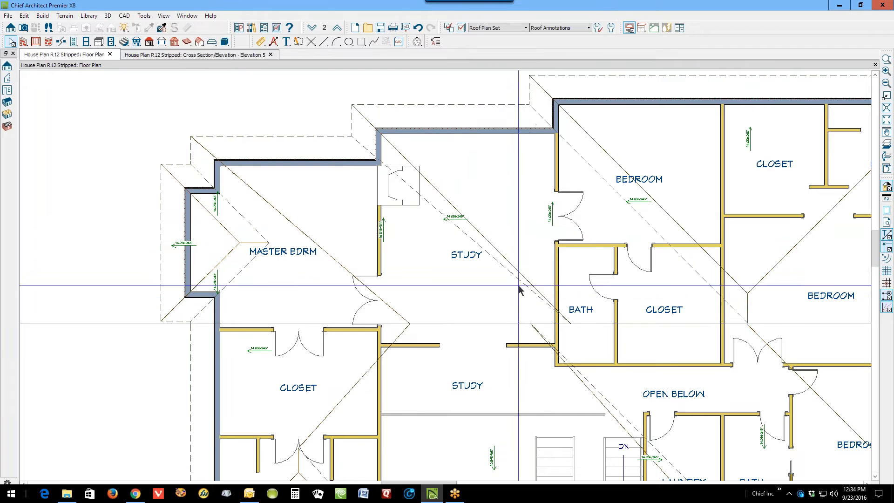
# Step: Check the main ridge line in the existing cross section/elevation view, then close that view
pyautogui.scroll(-5, 556, 246)
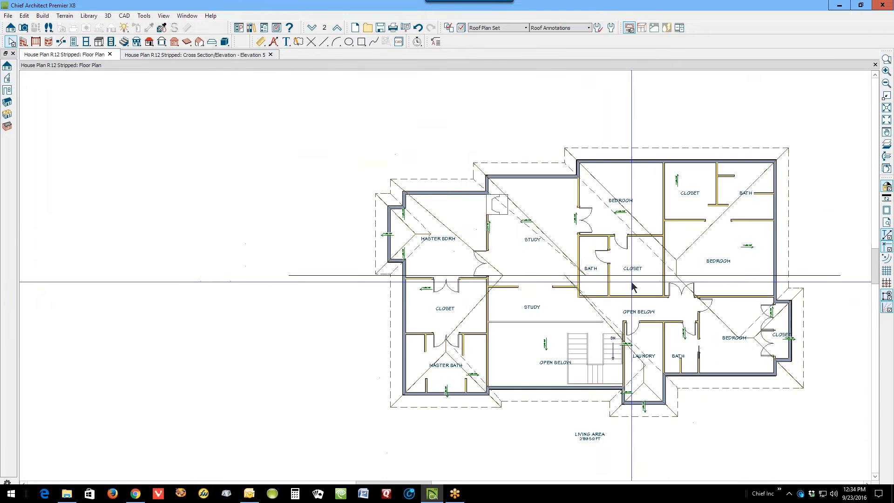
pyautogui.hotkey('ctrl', 'Tab')
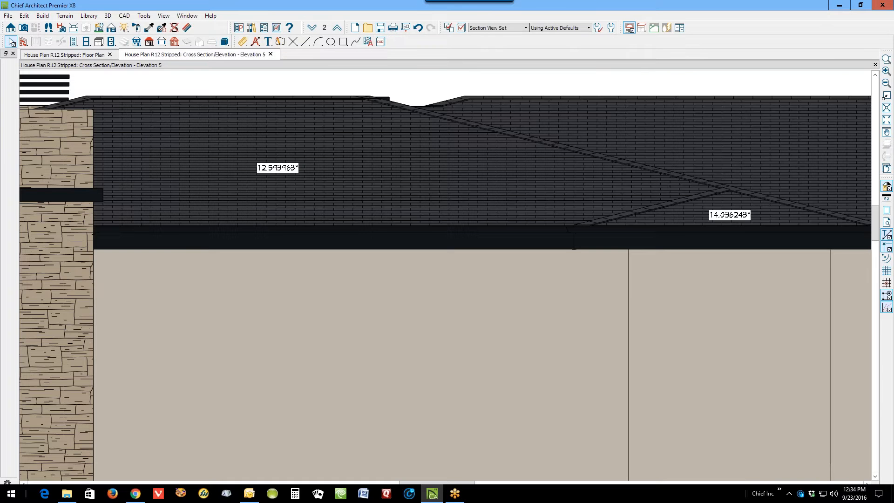
pyautogui.scroll(-2, 630, 286)
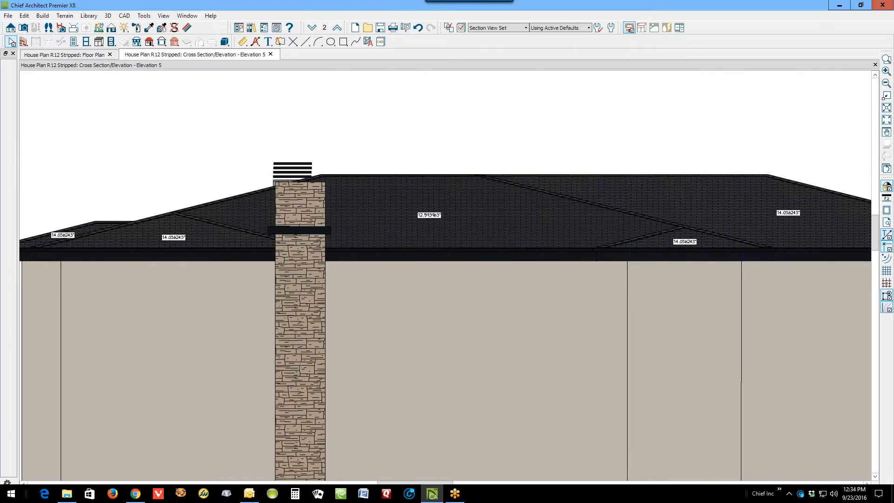
pyautogui.click(874, 65)
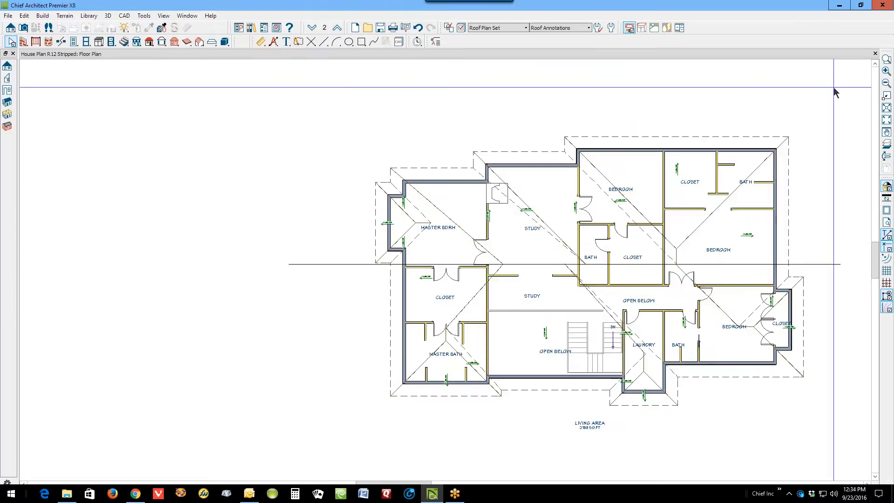
# Step: Create a perspective full overview of the house and switch it to a black-and-white line rendering that shows the roof pattern
pyautogui.click(22, 28)
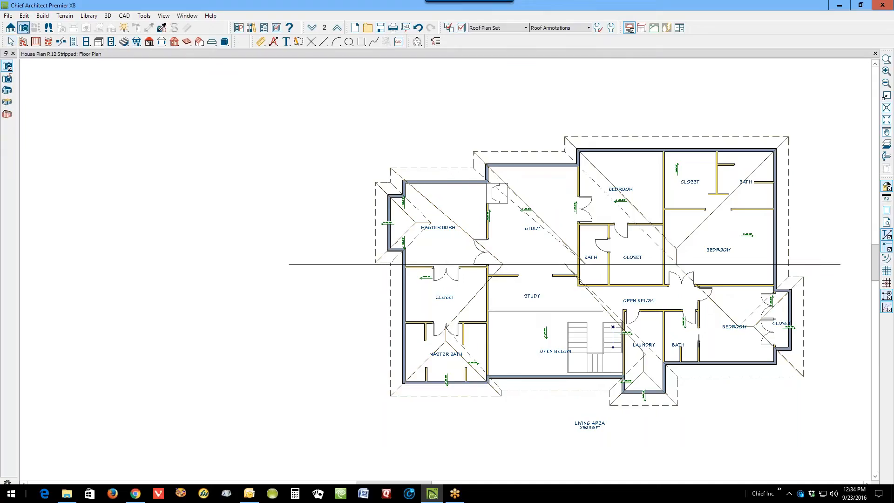
pyautogui.click(7, 90)
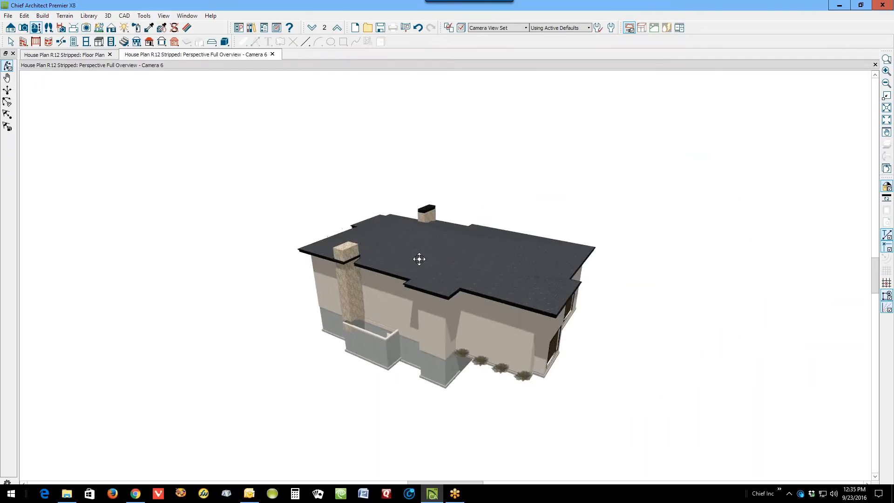
pyautogui.moveTo(416, 250); pyautogui.dragTo(475, 280)
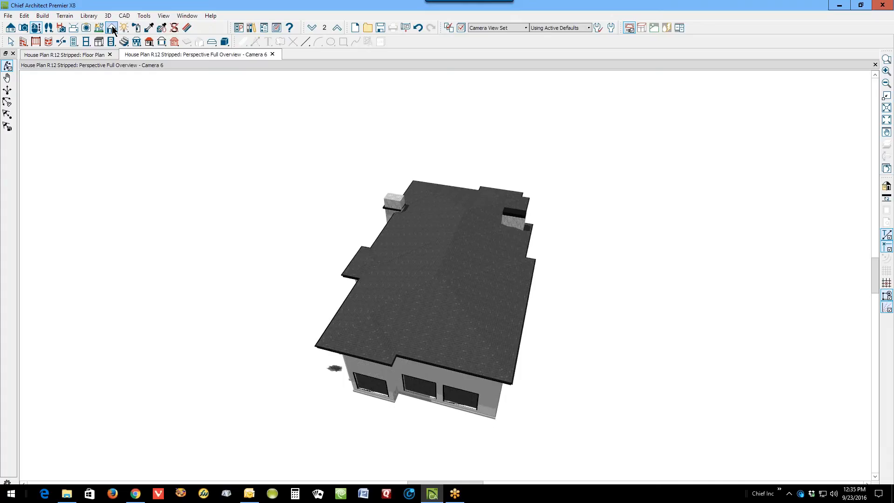
pyautogui.click(7, 77)
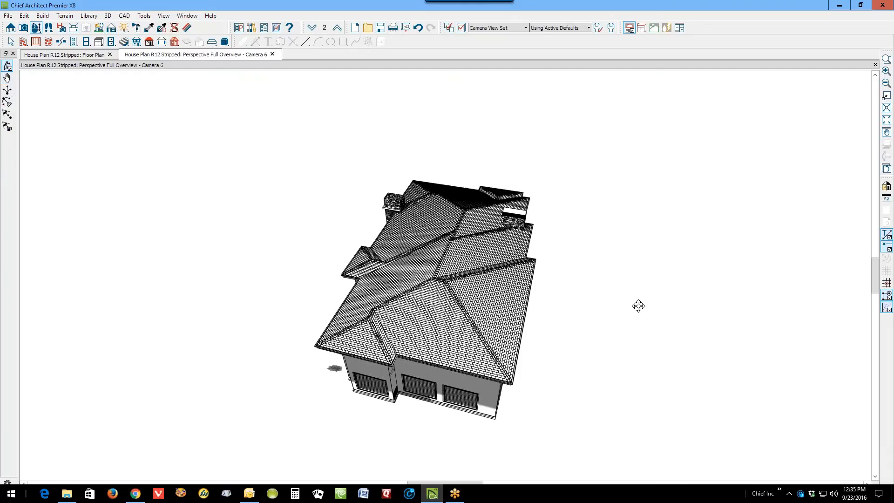
# Step: Examine the roof's ridges, hips and fascia in the perspective overview from above and from several sides of the house
pyautogui.moveTo(421, 306); pyautogui.dragTo(624, 376)
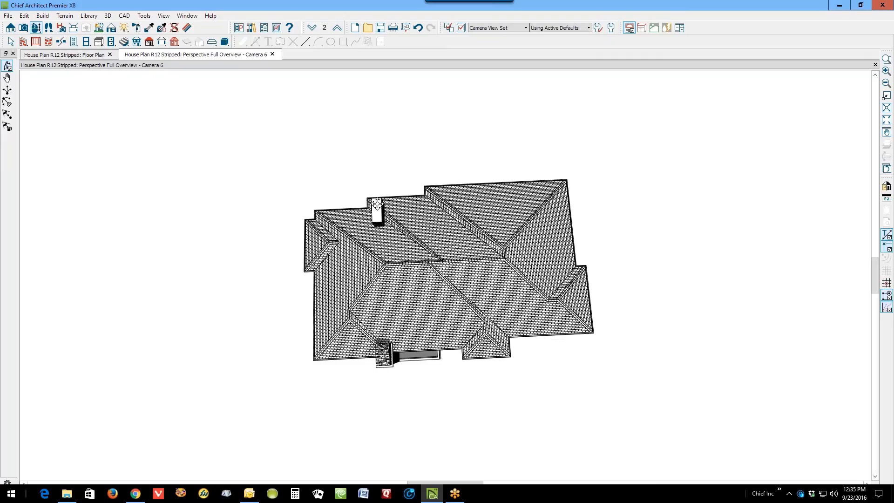
pyautogui.moveTo(488, 278); pyautogui.dragTo(491, 149)
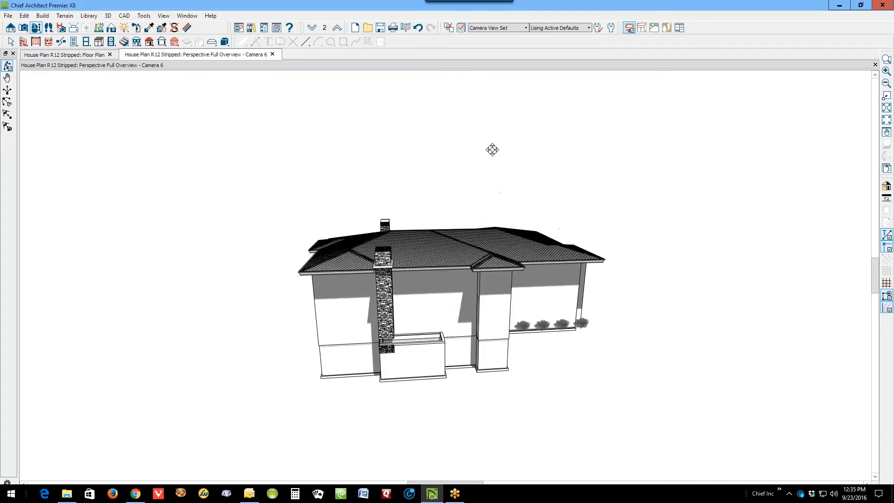
pyautogui.moveTo(420, 216); pyautogui.dragTo(275, 200)
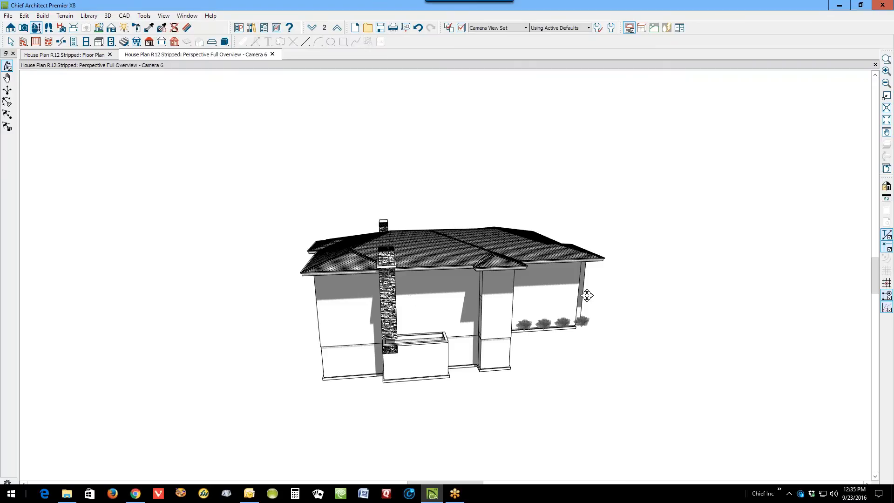
pyautogui.moveTo(434, 264); pyautogui.dragTo(757, 255)
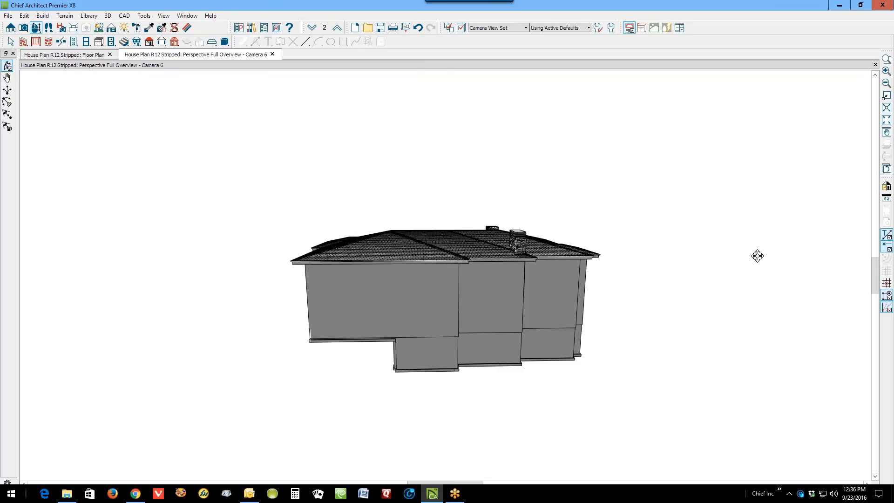